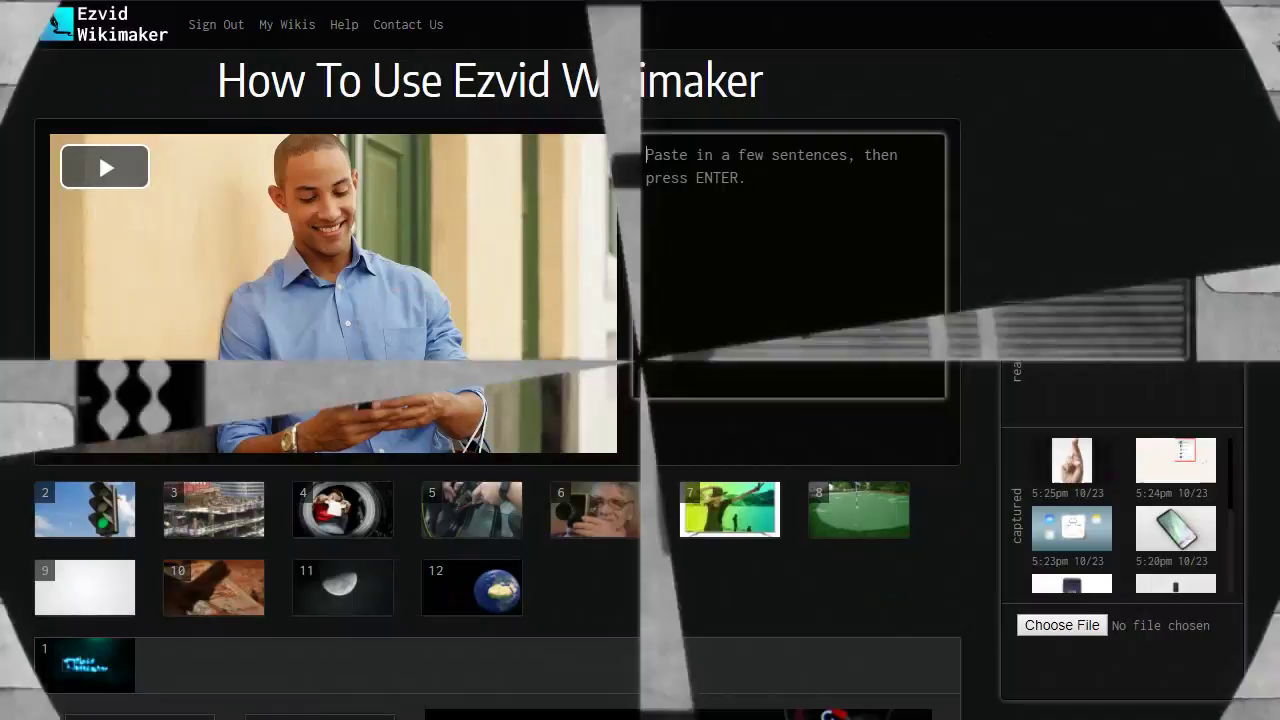
# Type the opening sentence 'The video you are watching…' into the wiki's text box
pyautogui.write('The video you are watching')
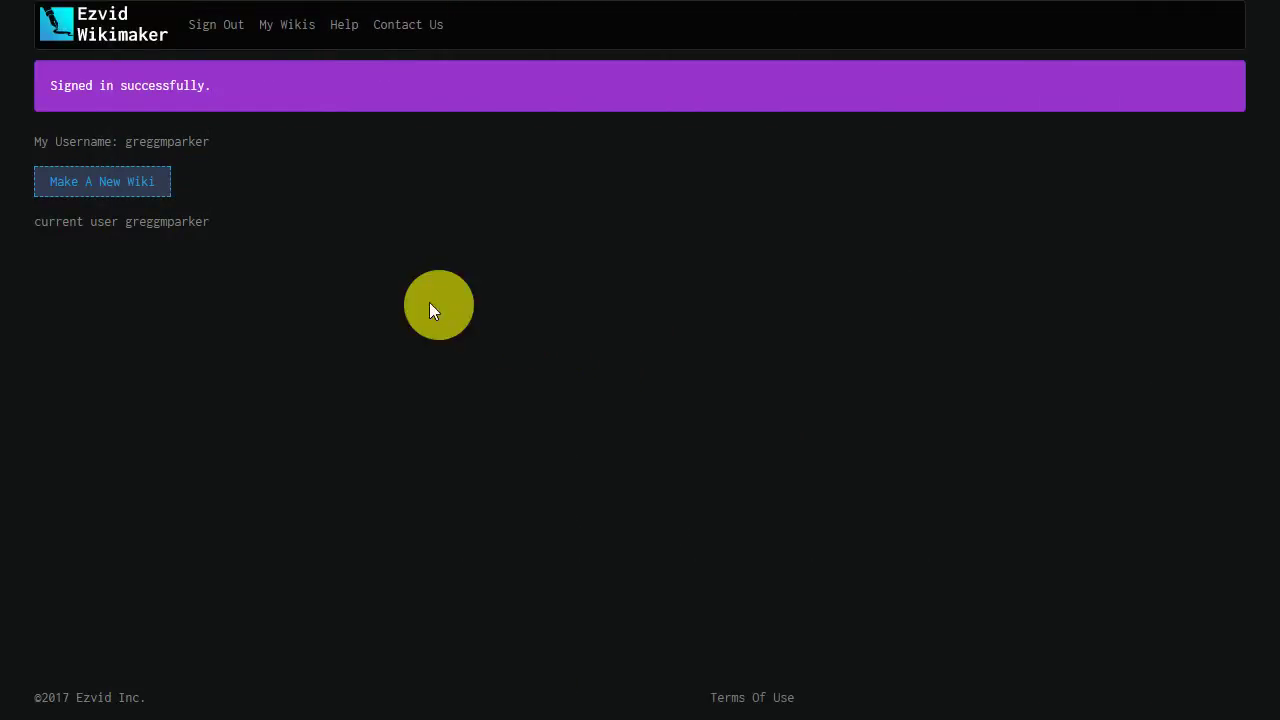
# Start a new wiki and submit the 'Make sure your spelling…' paragraph to generate matching images
pyautogui.click(107, 185)
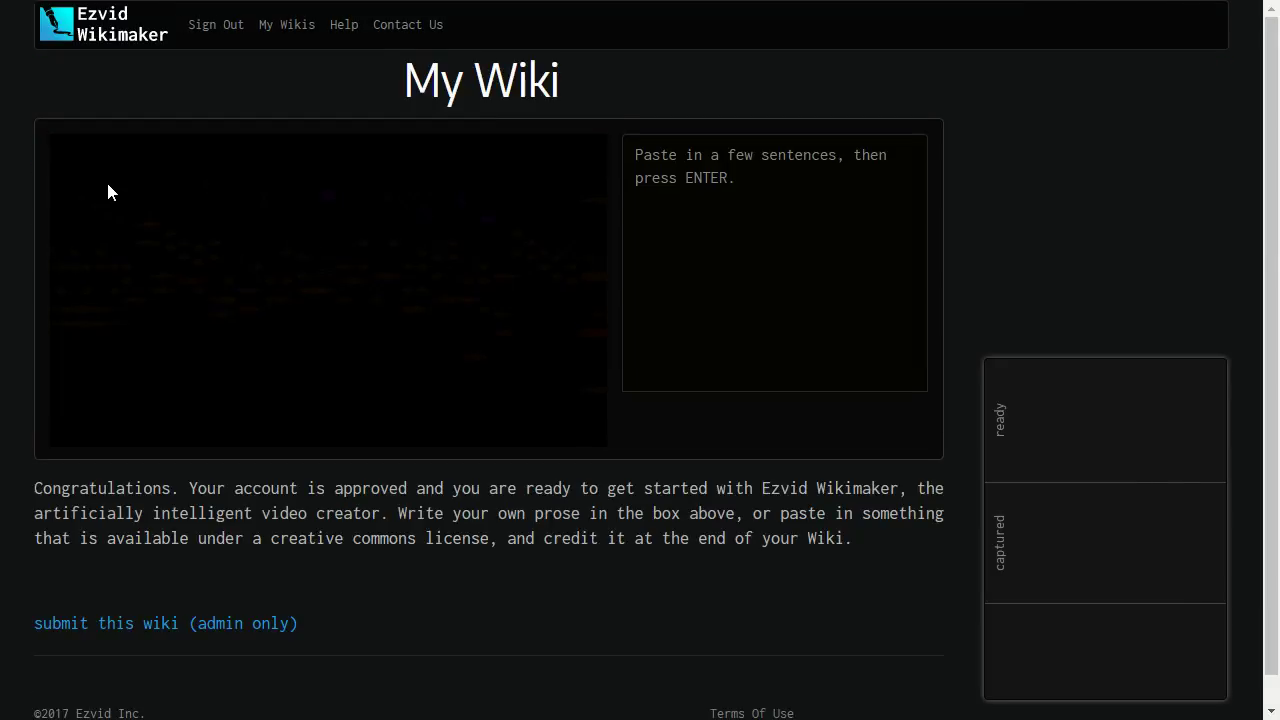
pyautogui.write('Make sure your spe')
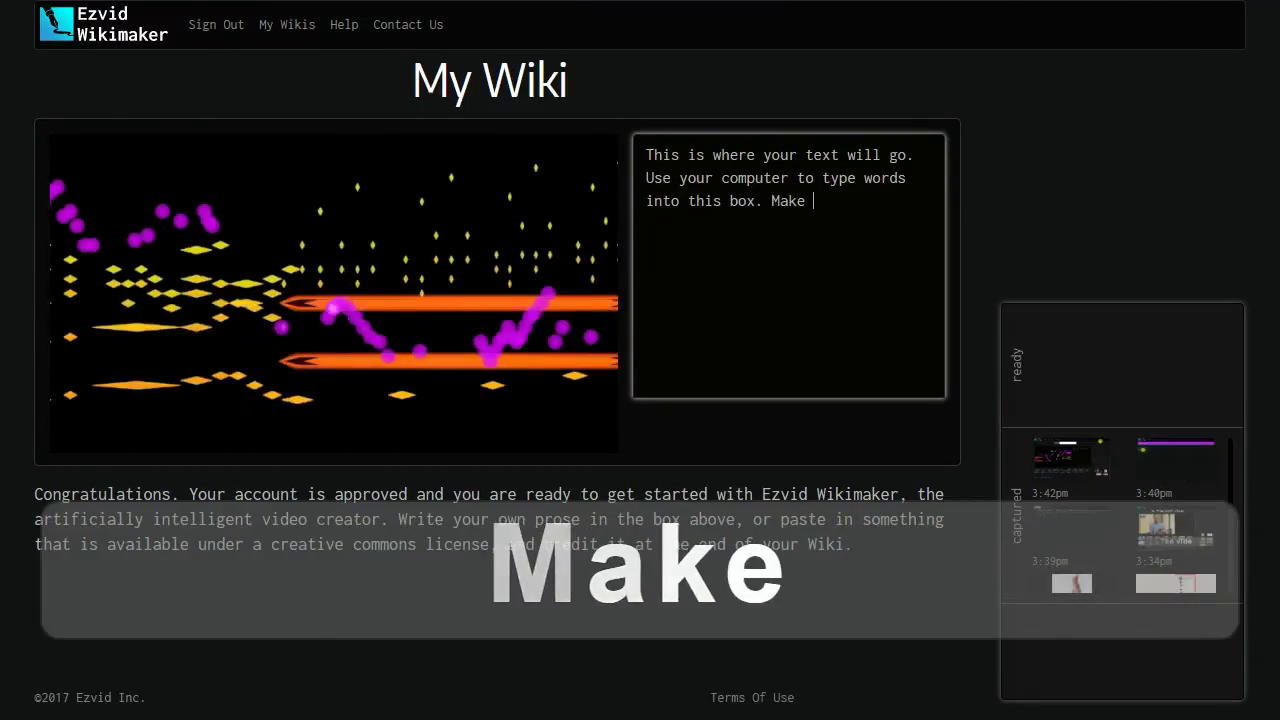
pyautogui.write('lling is accurate.')
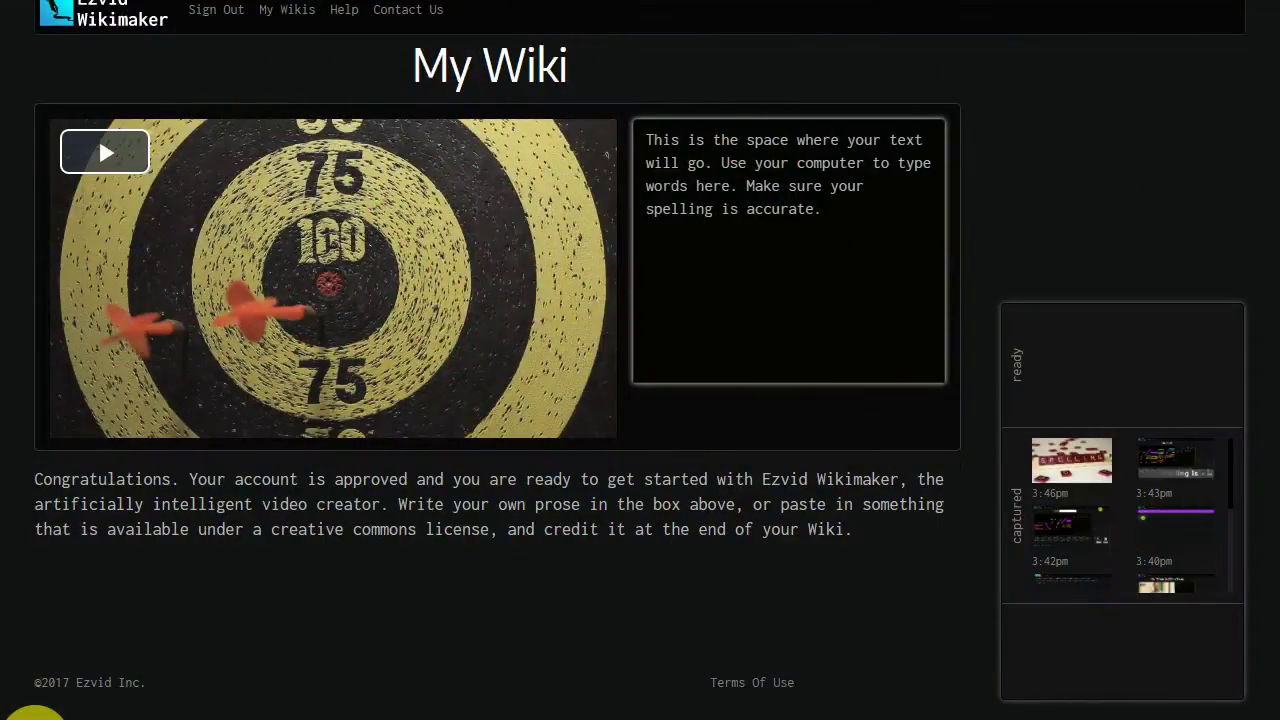
pyautogui.press('Return')
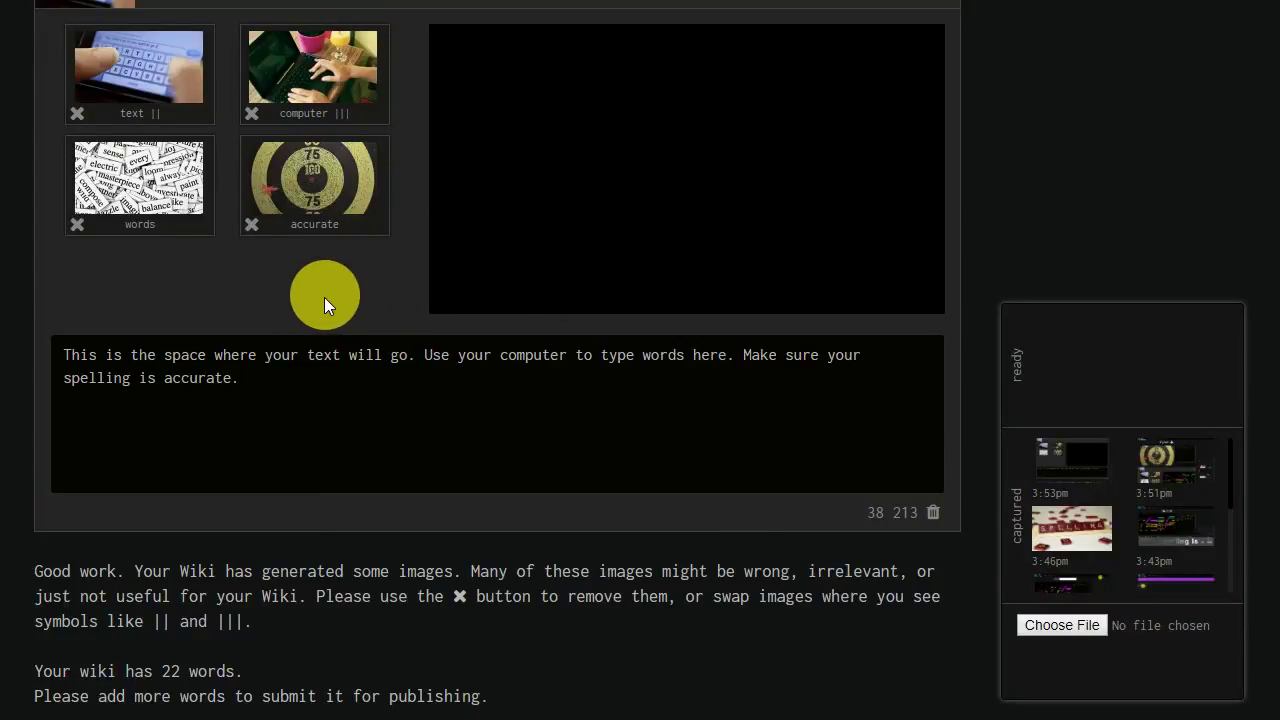
# Remove the accurate image and replace the text image with a man using his phone
pyautogui.click(252, 227)
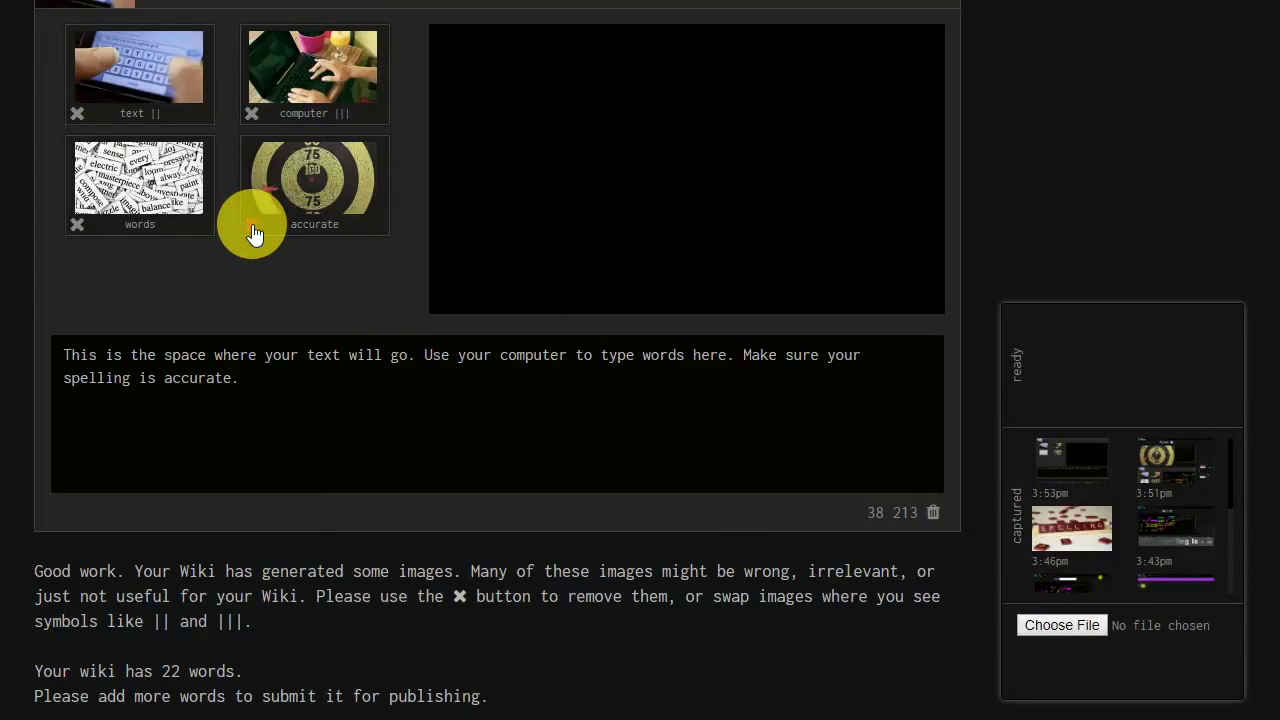
pyautogui.click(252, 228)
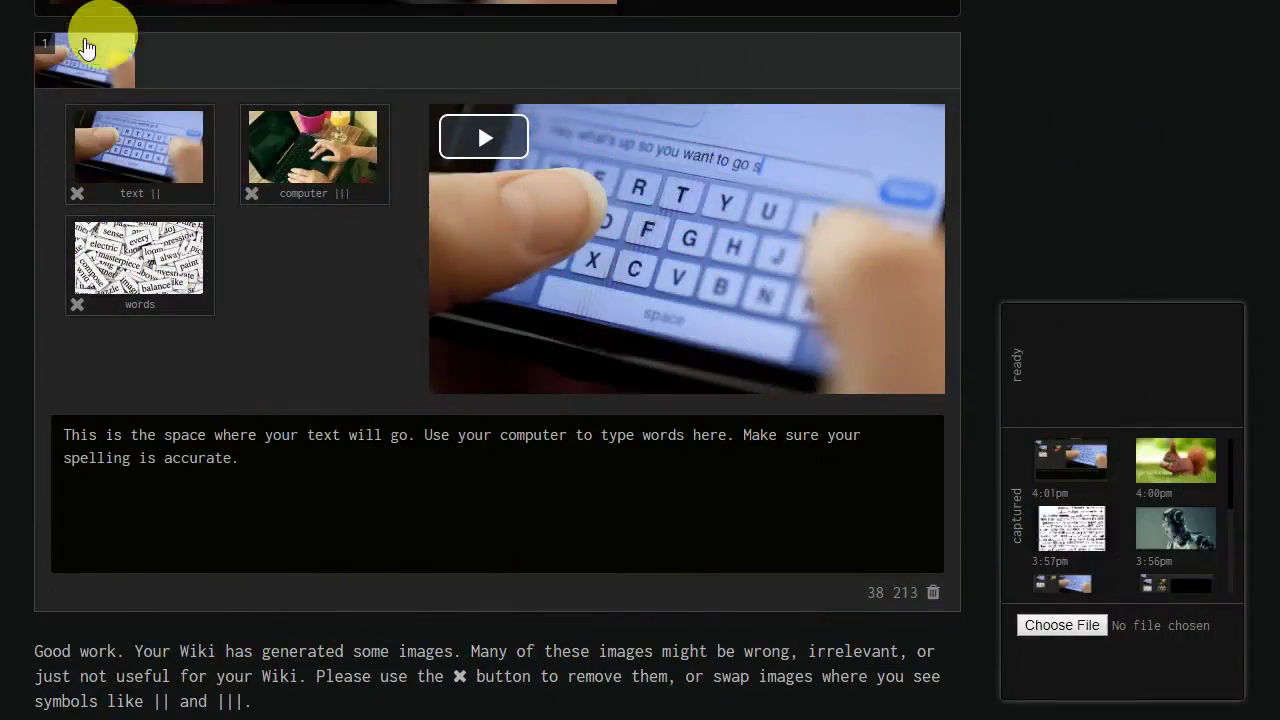
pyautogui.moveTo(160, 160)
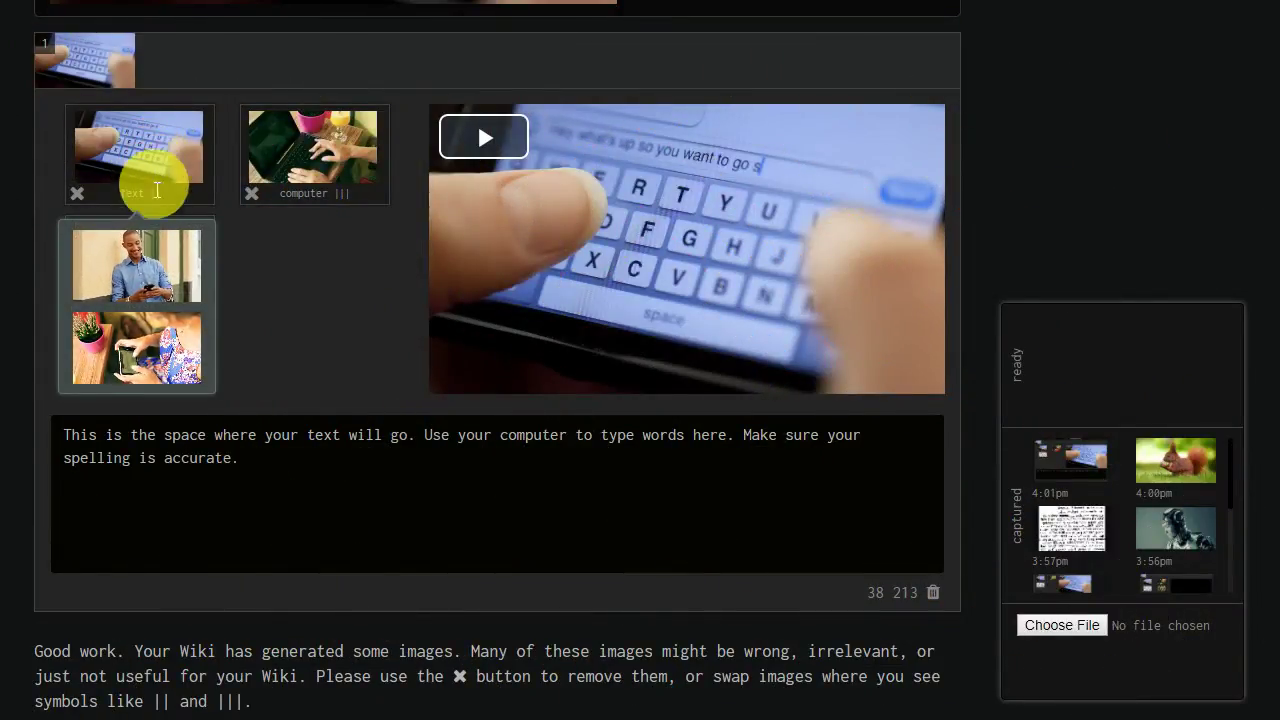
pyautogui.click(155, 265)
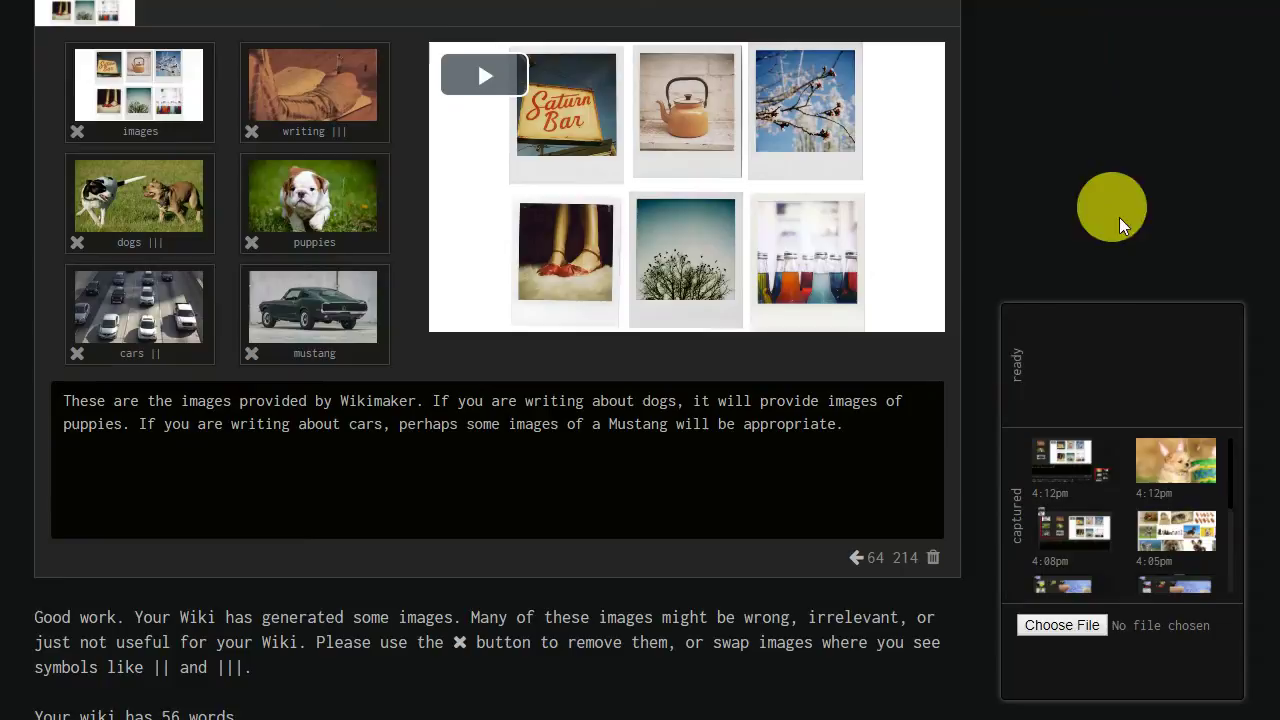
# Preview the 4:12pm bunny-eared puppy capture and move it to the ready media
pyautogui.click(1188, 468)
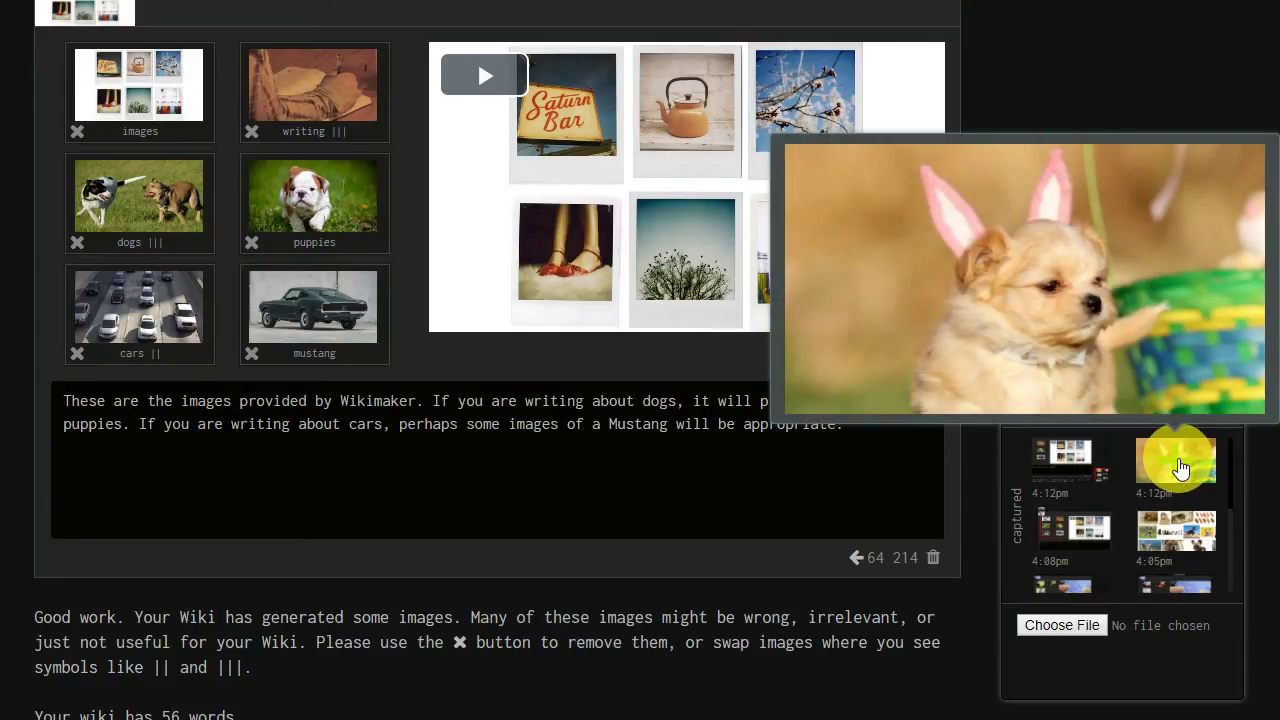
pyautogui.click(1181, 468)
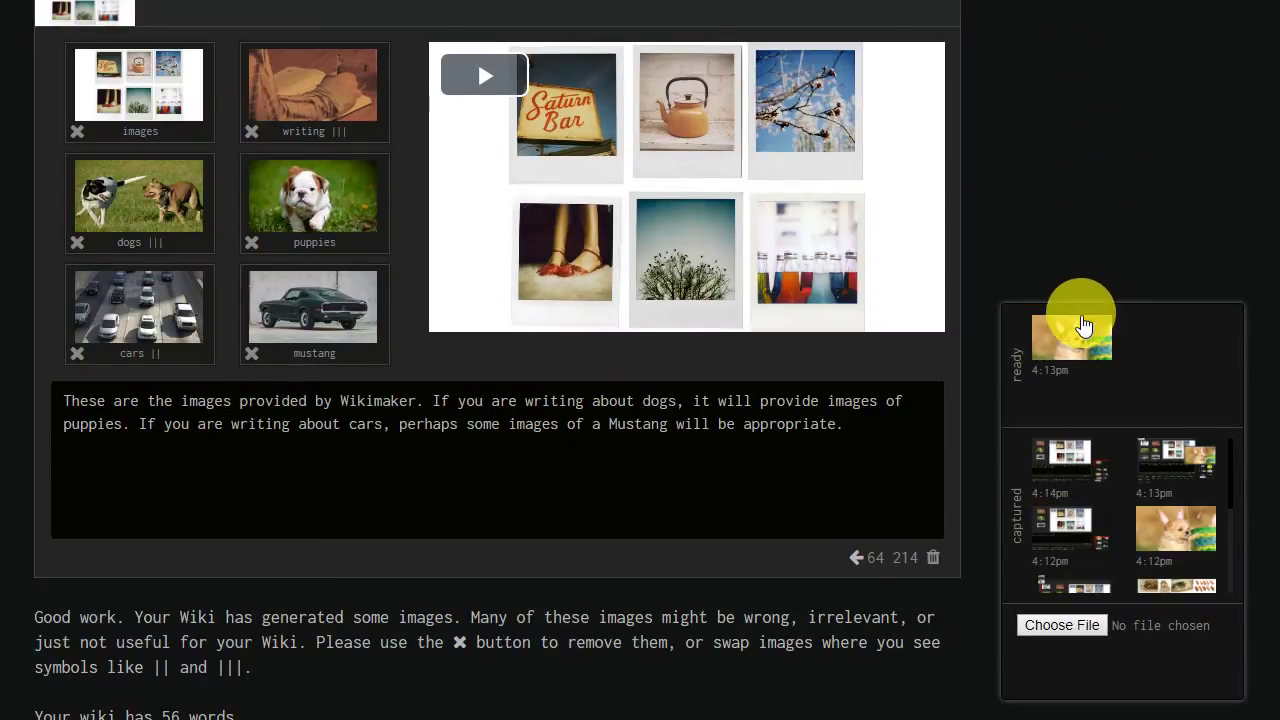
# Place the puppy clip in paragraph two from its first frame, spanning 'puppies' to 'about'
pyautogui.moveTo(1071, 395)
pyautogui.click(1076, 343)
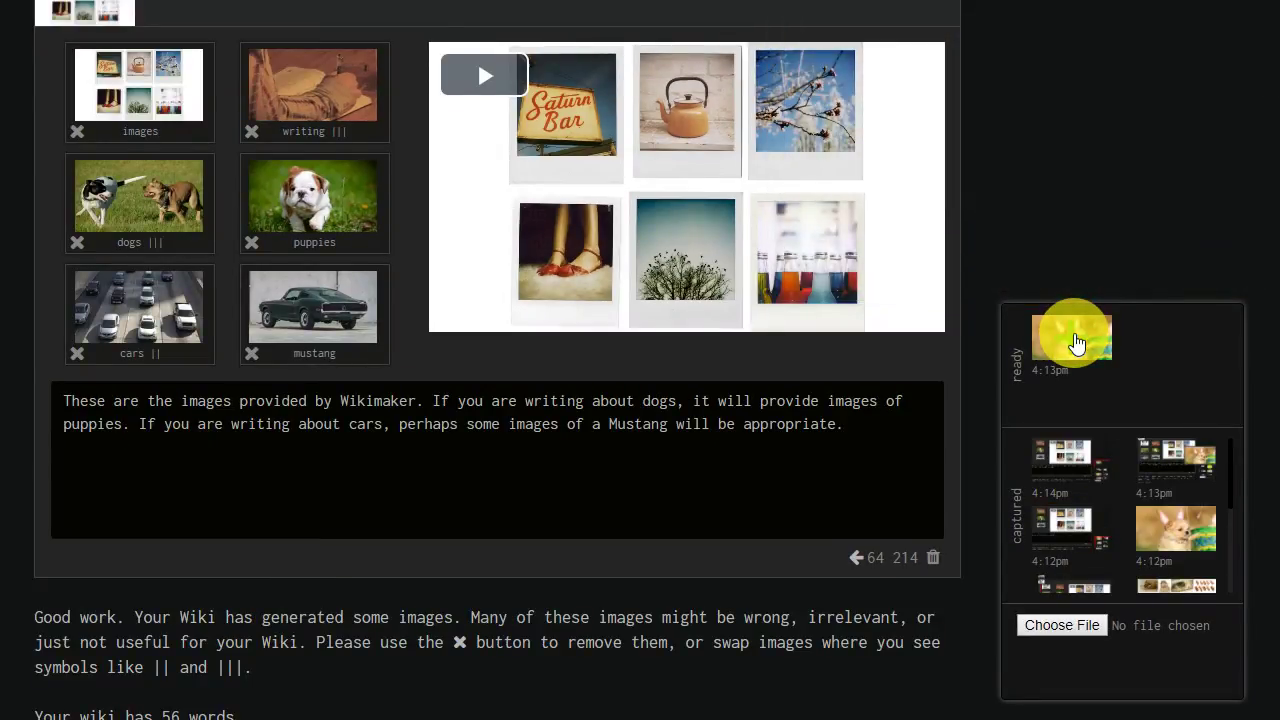
pyautogui.click(1076, 343)
pyautogui.scroll(1, 1210, 107)
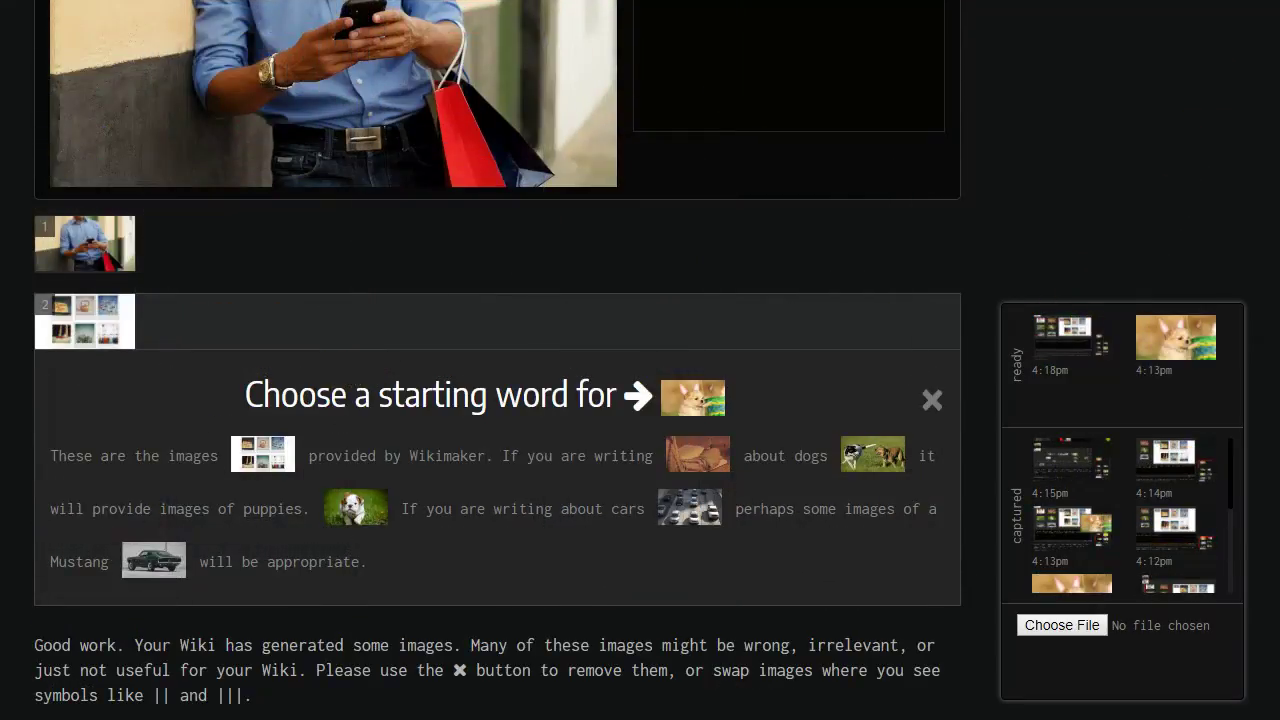
pyautogui.click(182, 514)
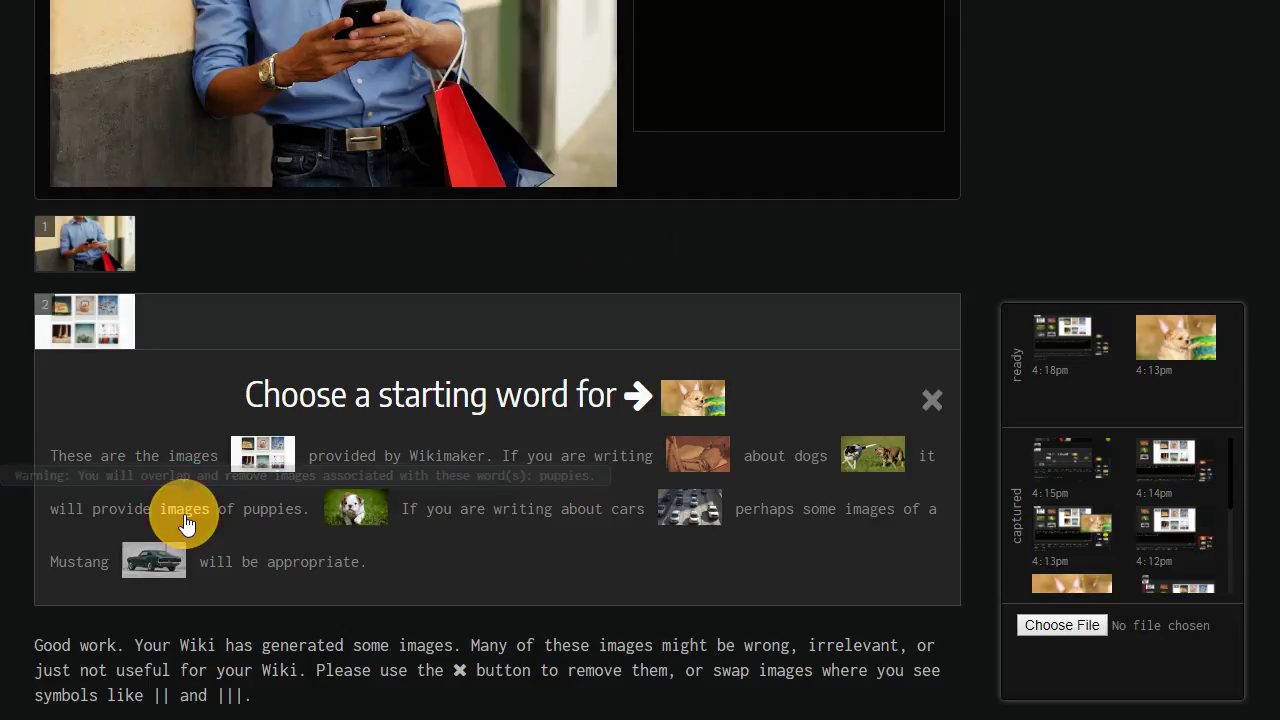
pyautogui.scroll(-1, 1023, 263)
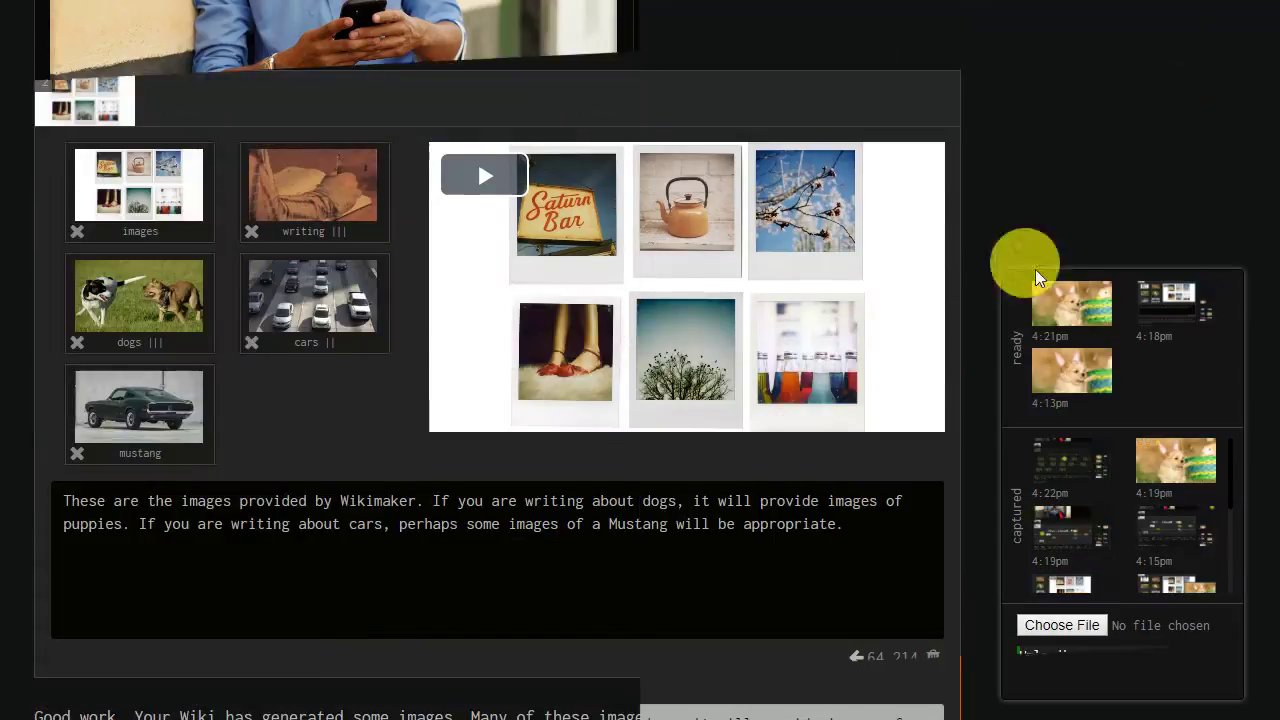
pyautogui.click(1073, 307)
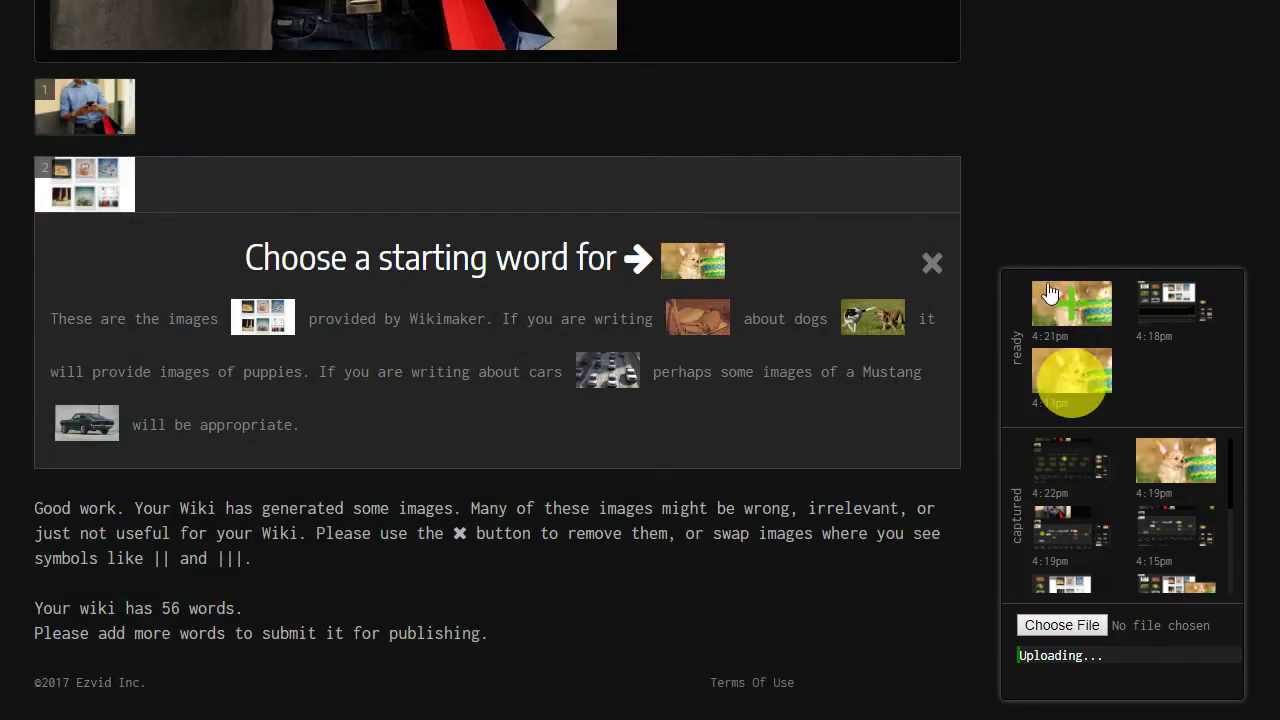
pyautogui.click(265, 378)
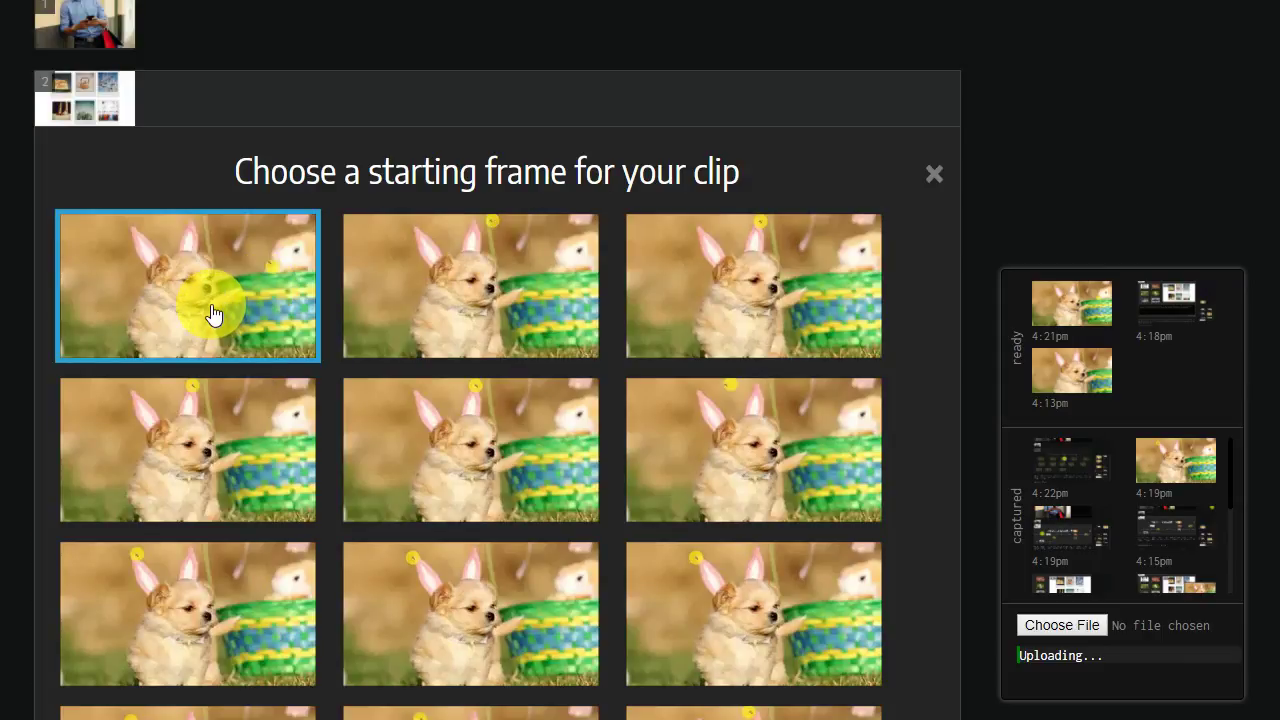
pyautogui.click(210, 305)
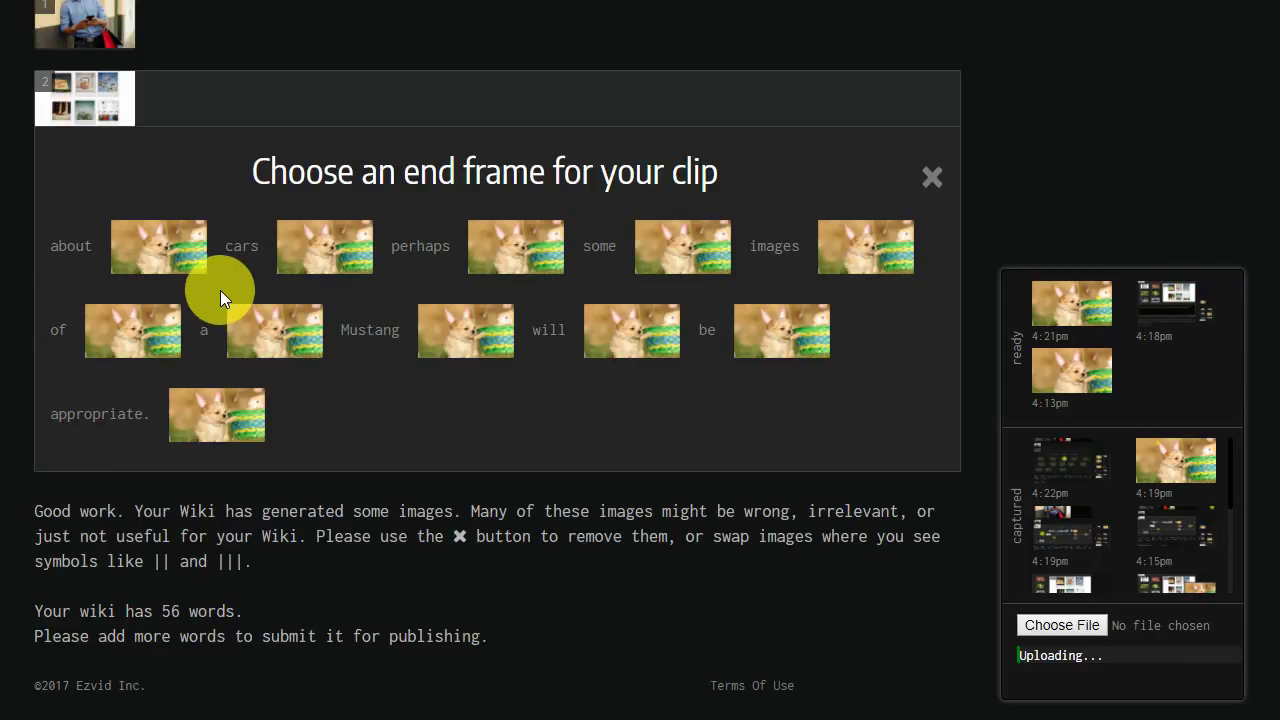
pyautogui.click(181, 262)
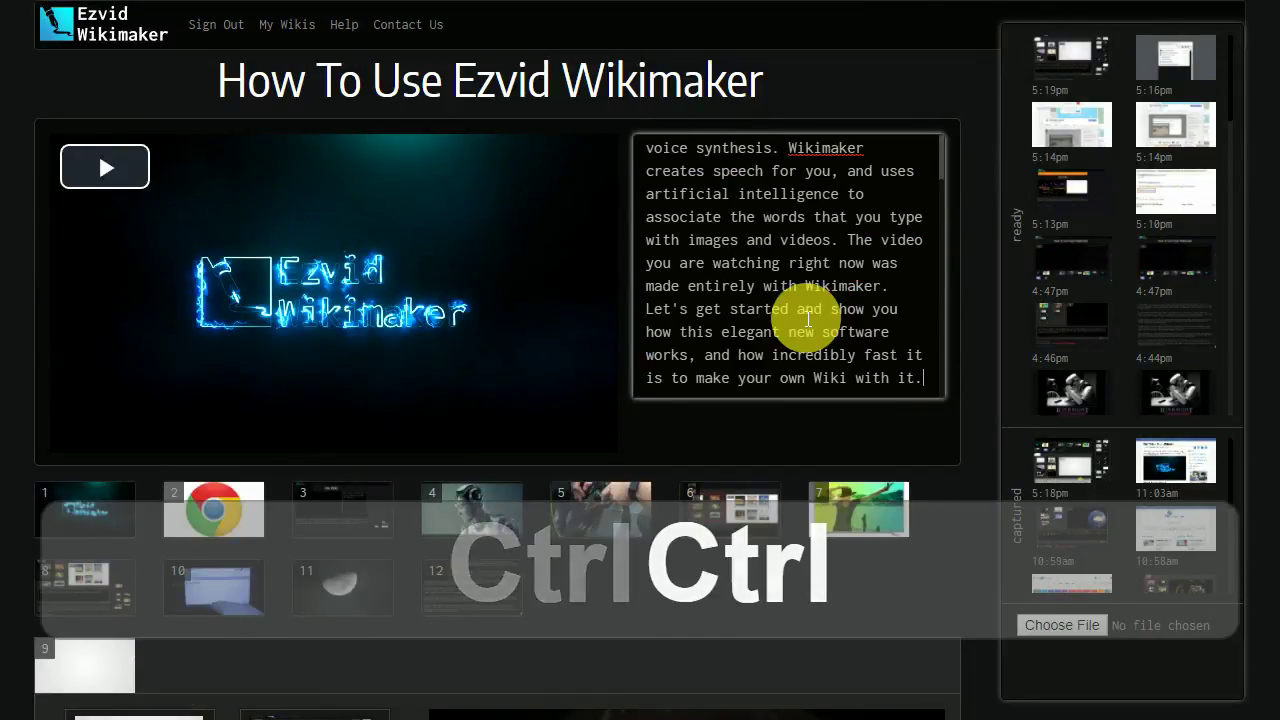
# Submit the voice-synthesis intro text as a new 13th section and open scene 13
pyautogui.hotkey('ctrl', 'Return')
pyautogui.scroll(-5, 637, 340)
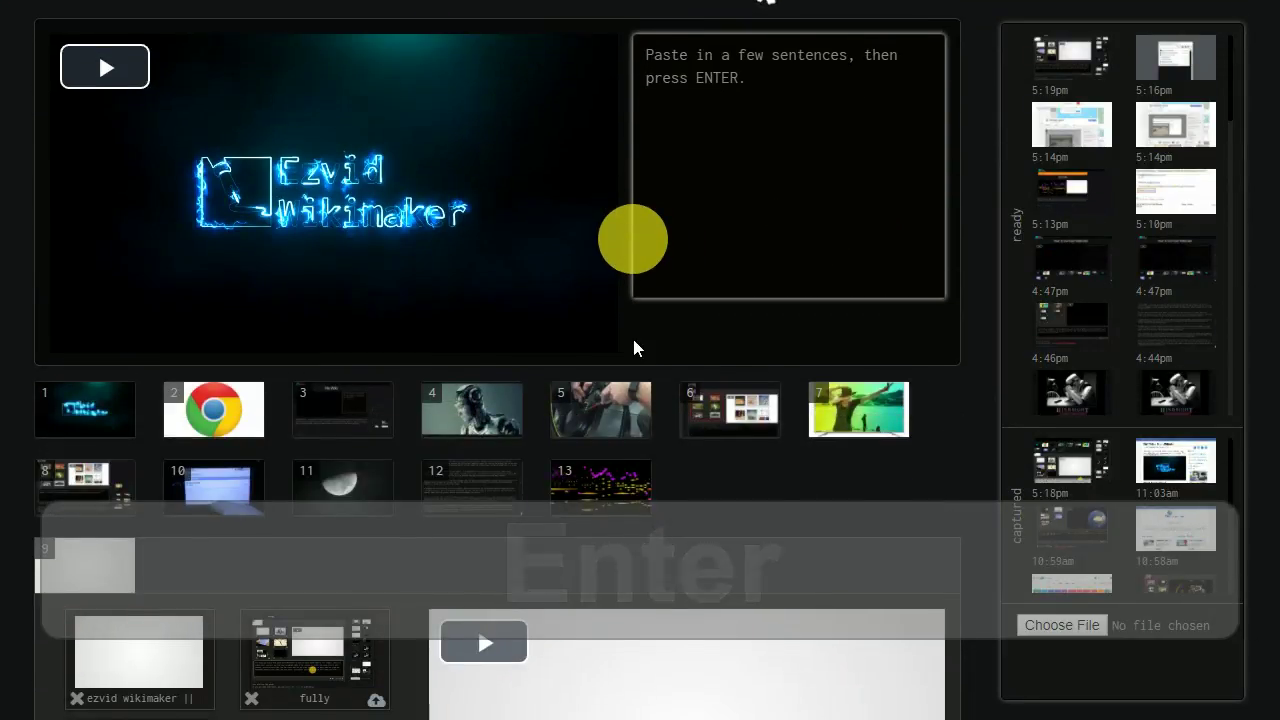
pyautogui.click(605, 300)
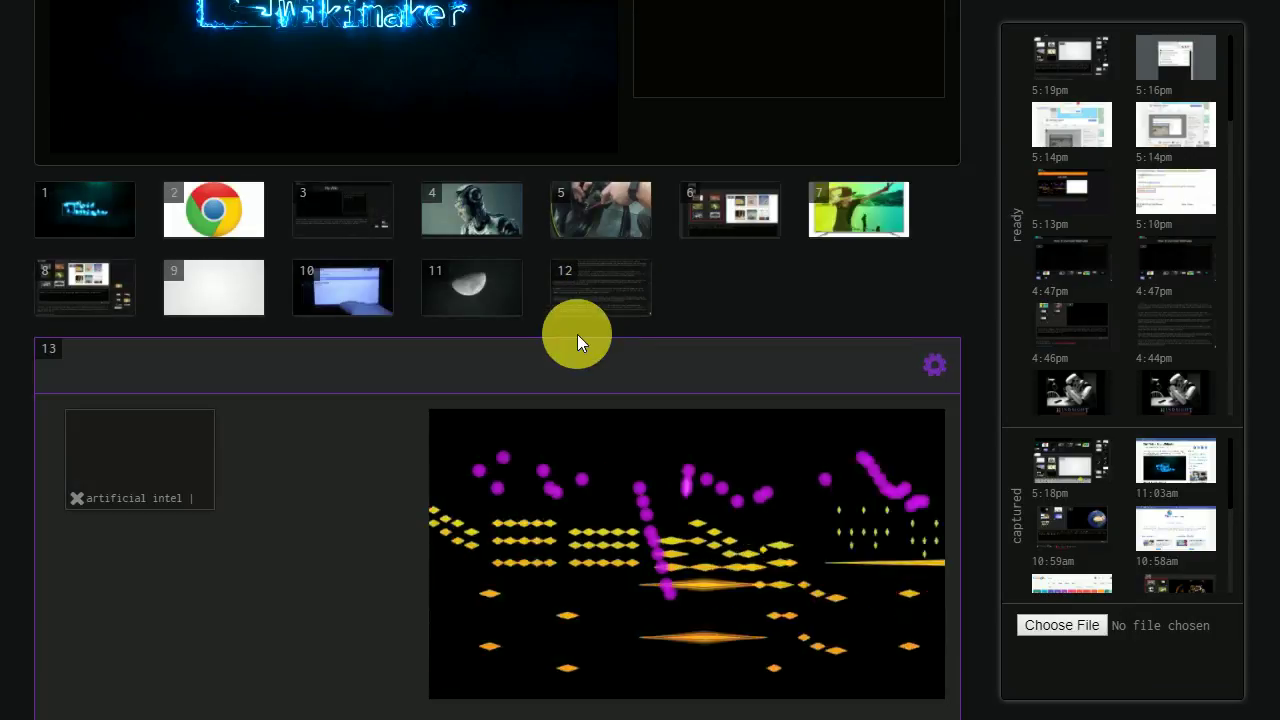
# Add 'I can edit here.' after 'Alt-Minus.' in scene 11's moon caption
pyautogui.scroll(-2, 574, 334)
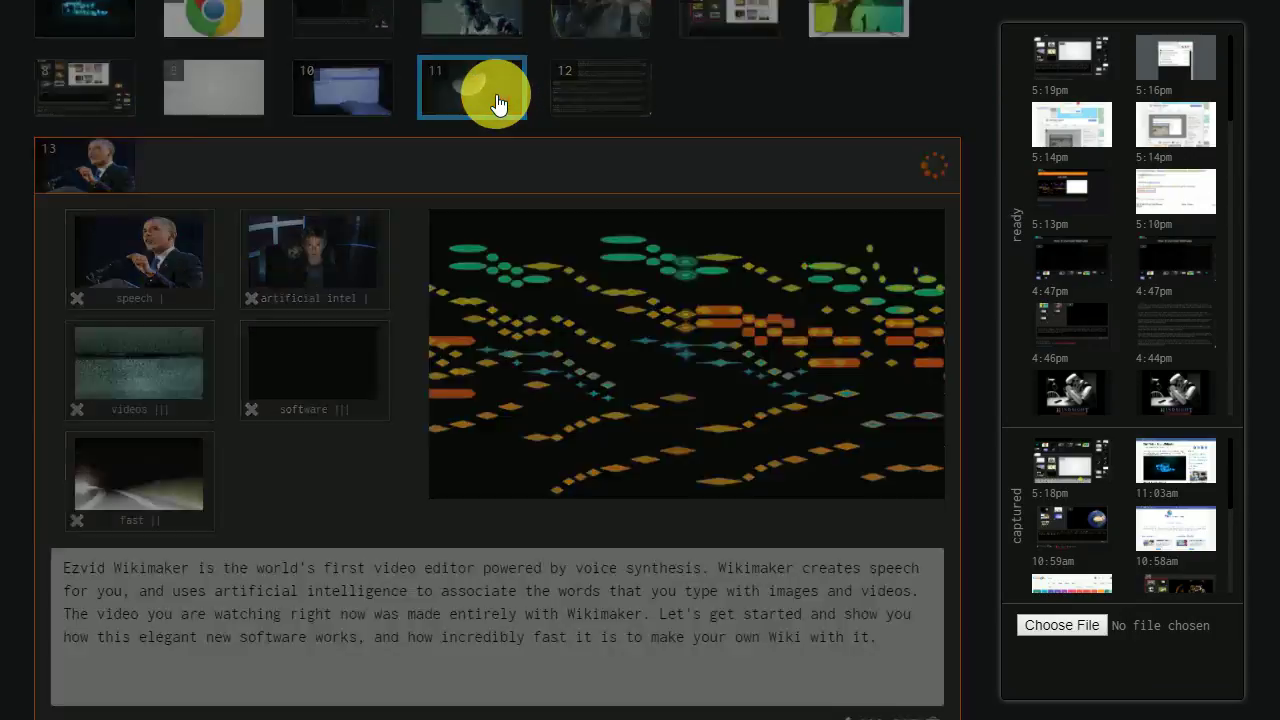
pyautogui.click(498, 104)
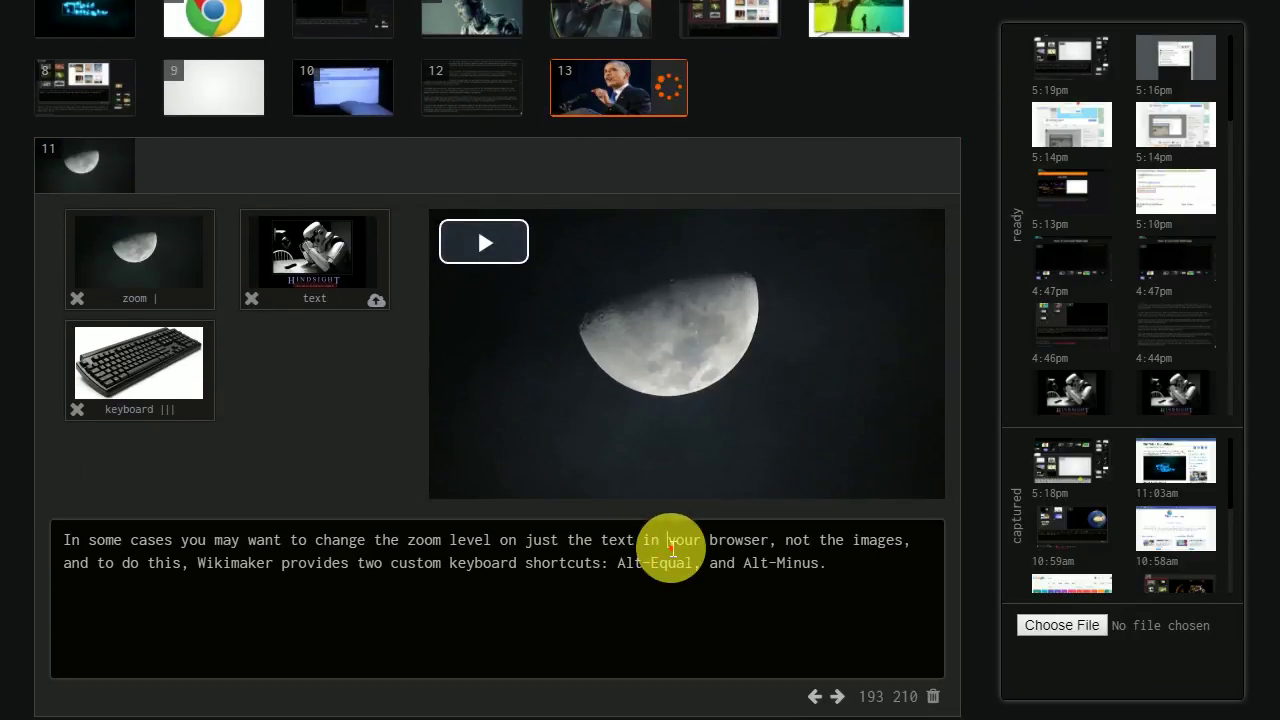
pyautogui.click(897, 569)
pyautogui.write('I ac')
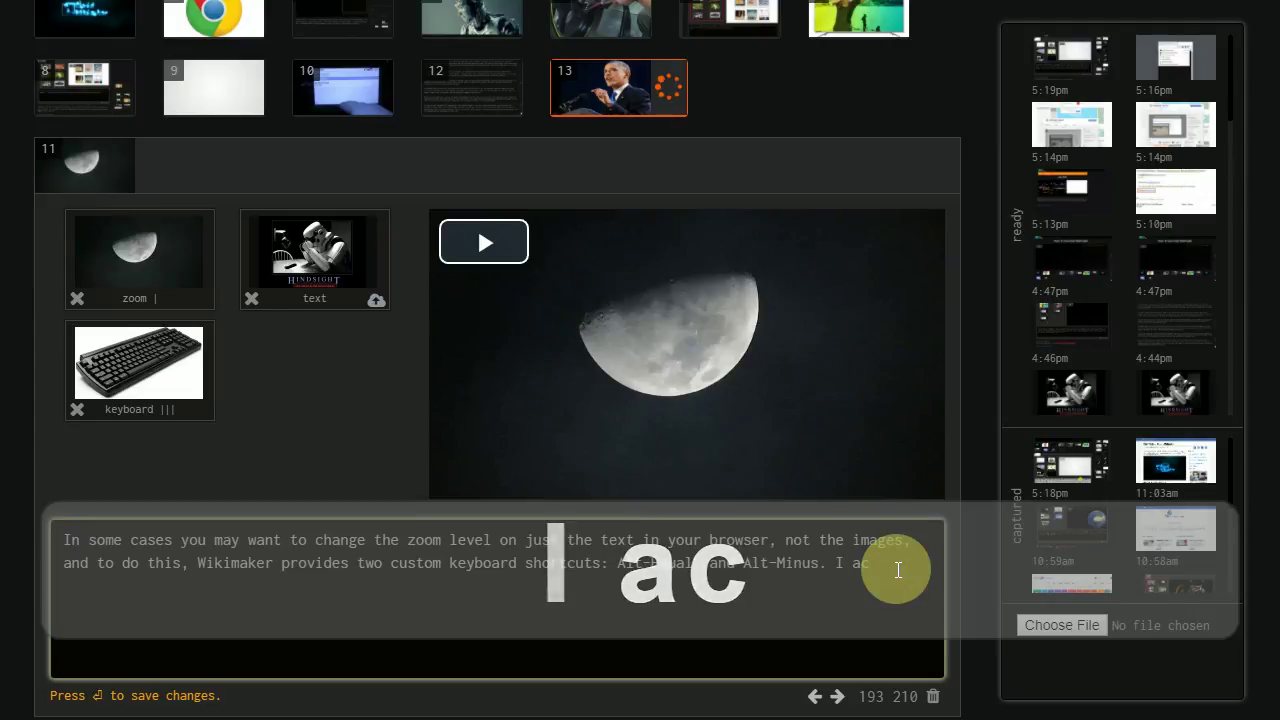
pyautogui.press('BackSpace')
pyautogui.press('BackSpace')
pyautogui.write('can edit here.')
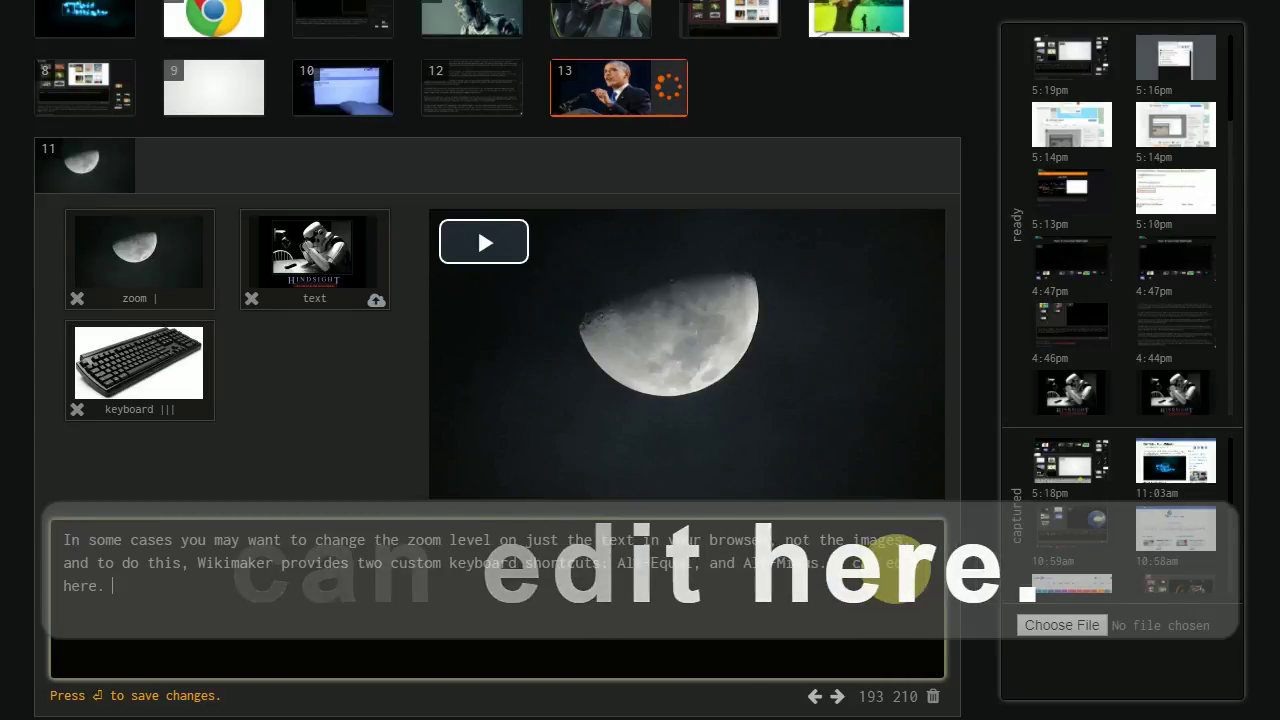
# Scroll back up through the scene grid, opening scenes 5, 4 and 12
pyautogui.scroll(3, 628, 266)
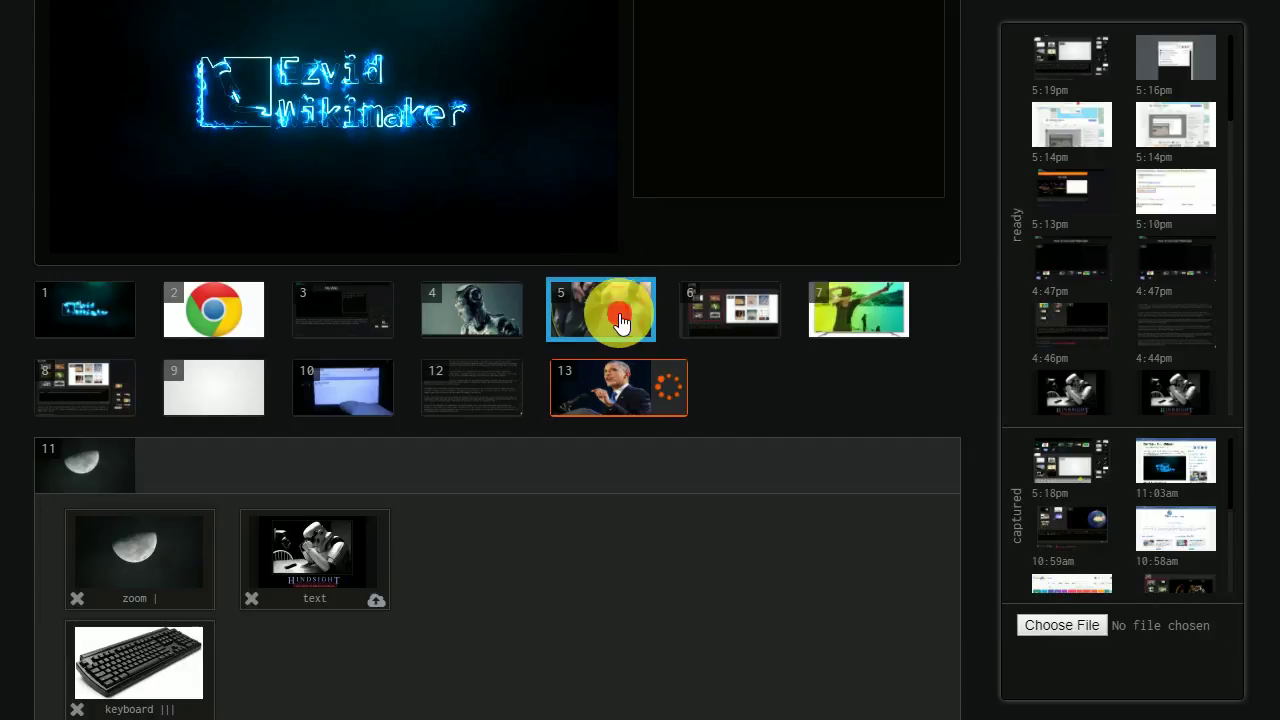
pyautogui.click(609, 309)
pyautogui.click(473, 318)
pyautogui.click(471, 377)
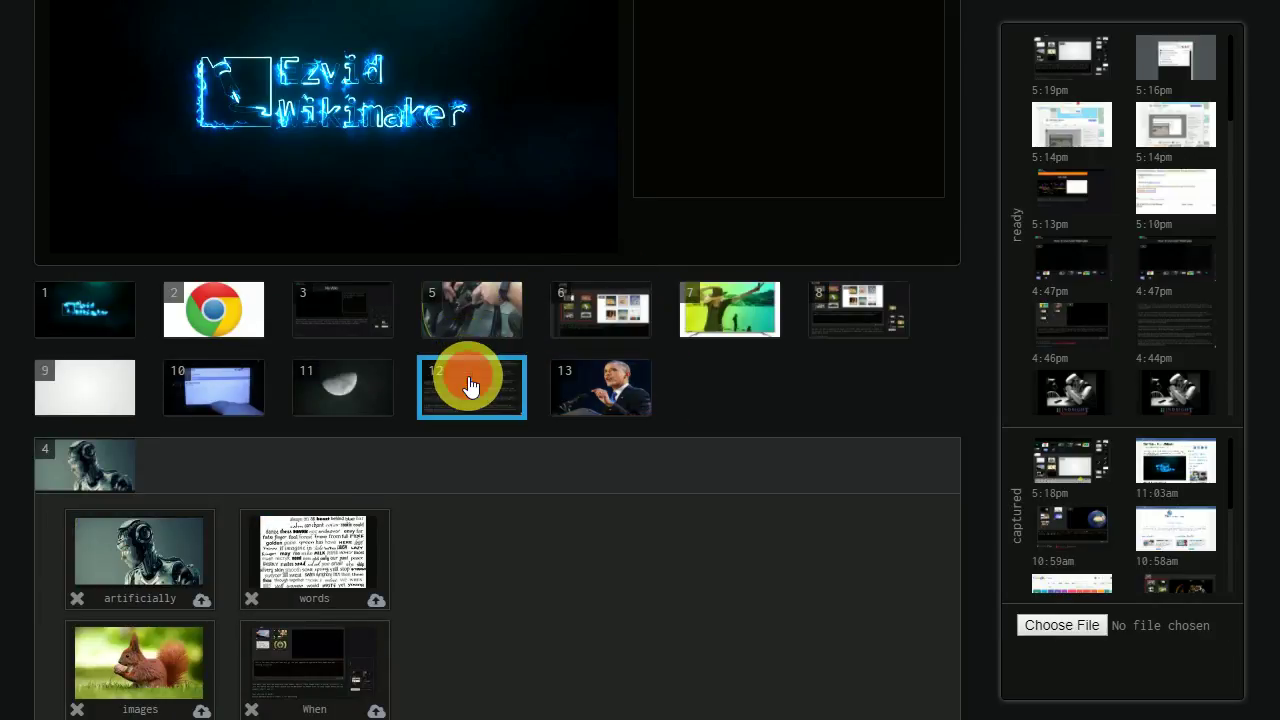
pyautogui.scroll(2, 471, 377)
# Open scene 13 and place the caret in its new-sentences box
pyautogui.click(623, 577)
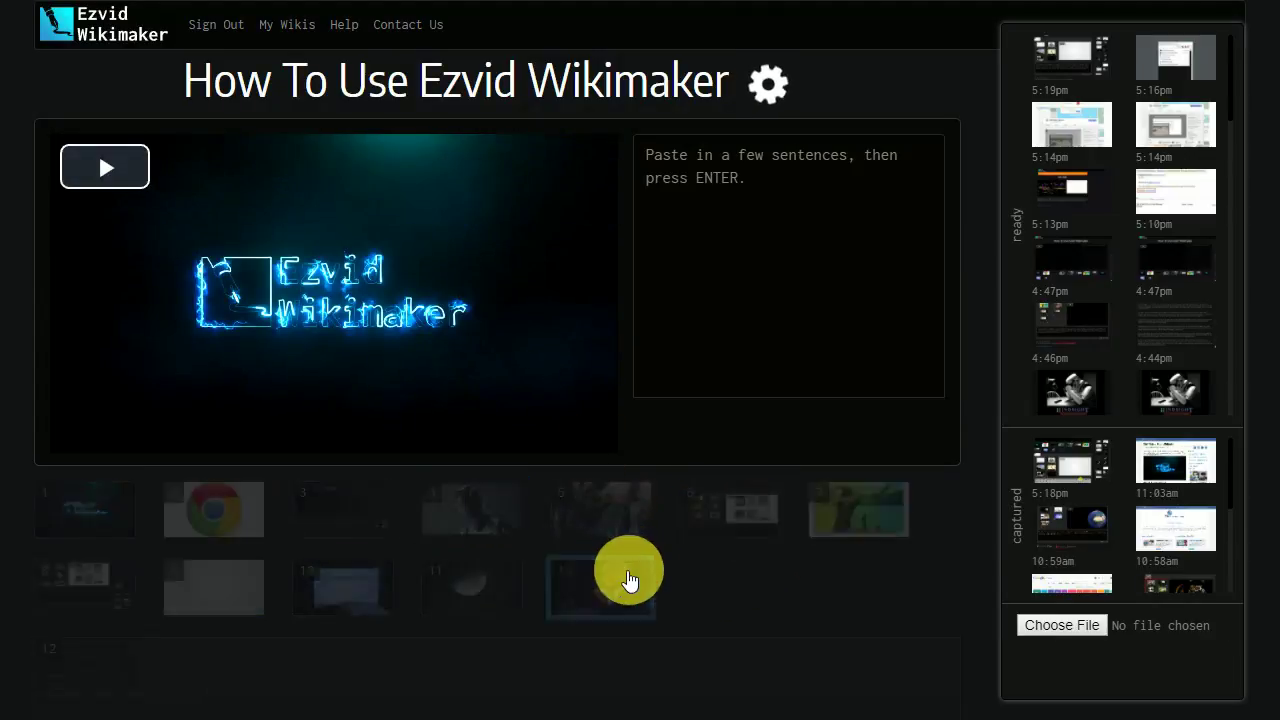
pyautogui.click(695, 329)
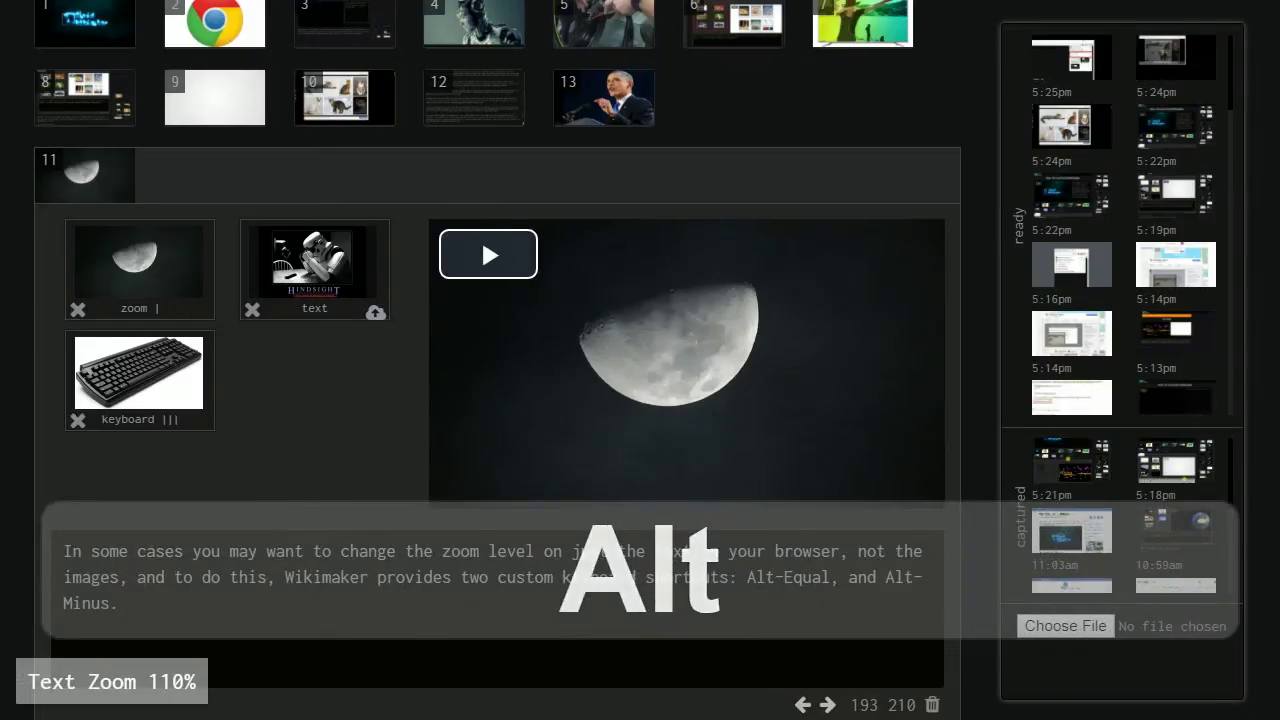
# Zoom the caption text in and out with Alt+= and Alt+-, ending enlarged at 160%
pyautogui.hotkey('alt', '=')
pyautogui.hotkey('alt', '=')
pyautogui.hotkey('alt', '=')
pyautogui.hotkey('alt', '=')
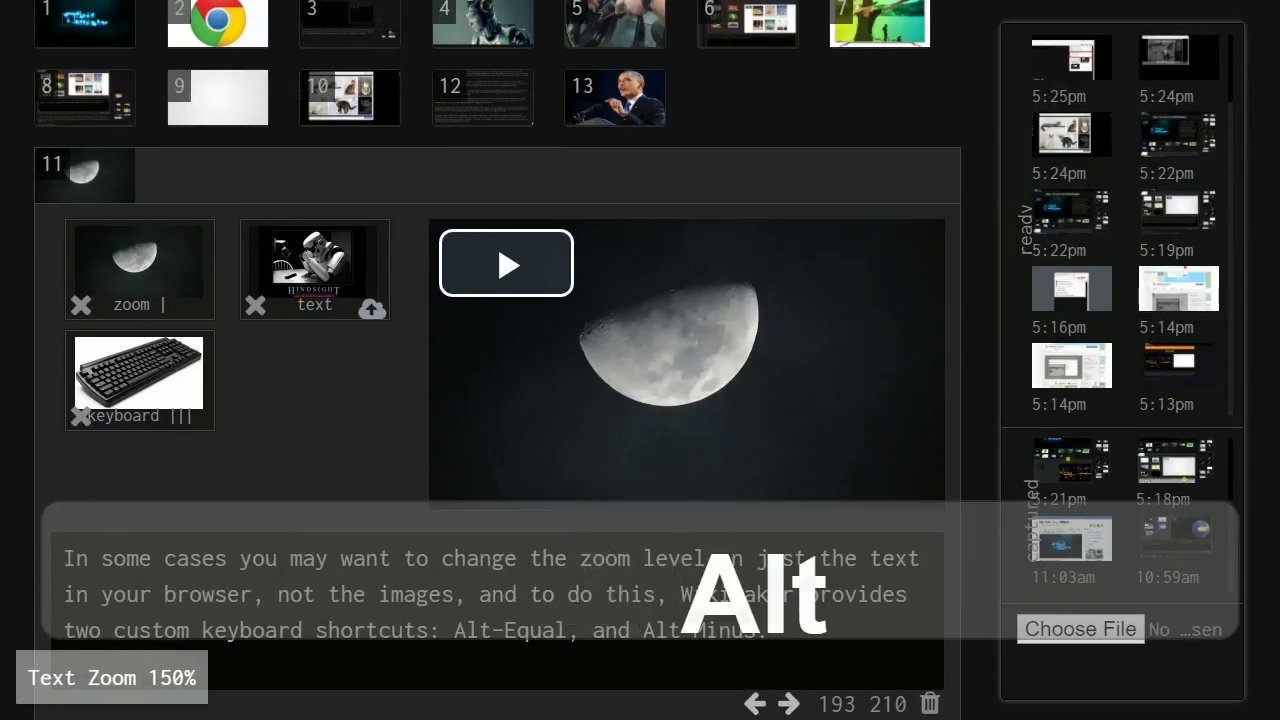
pyautogui.press('alt')
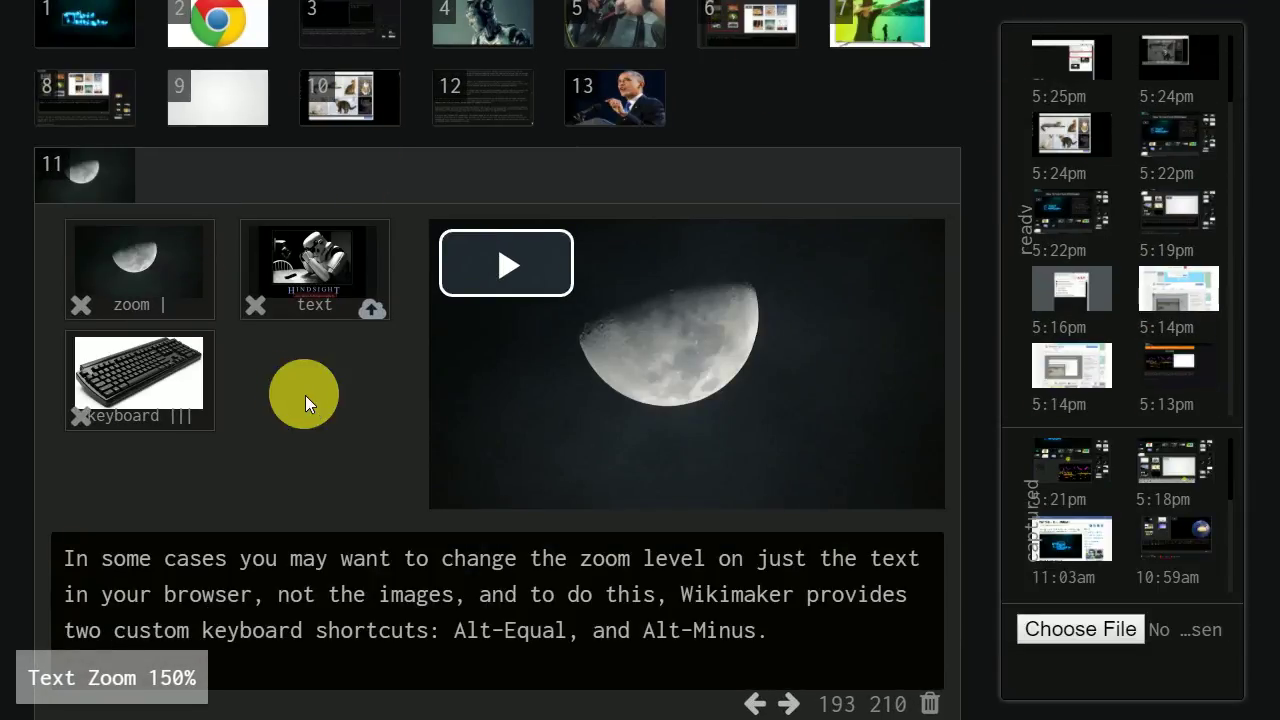
pyautogui.hotkey('alt', '-')
pyautogui.hotkey('alt', '-')
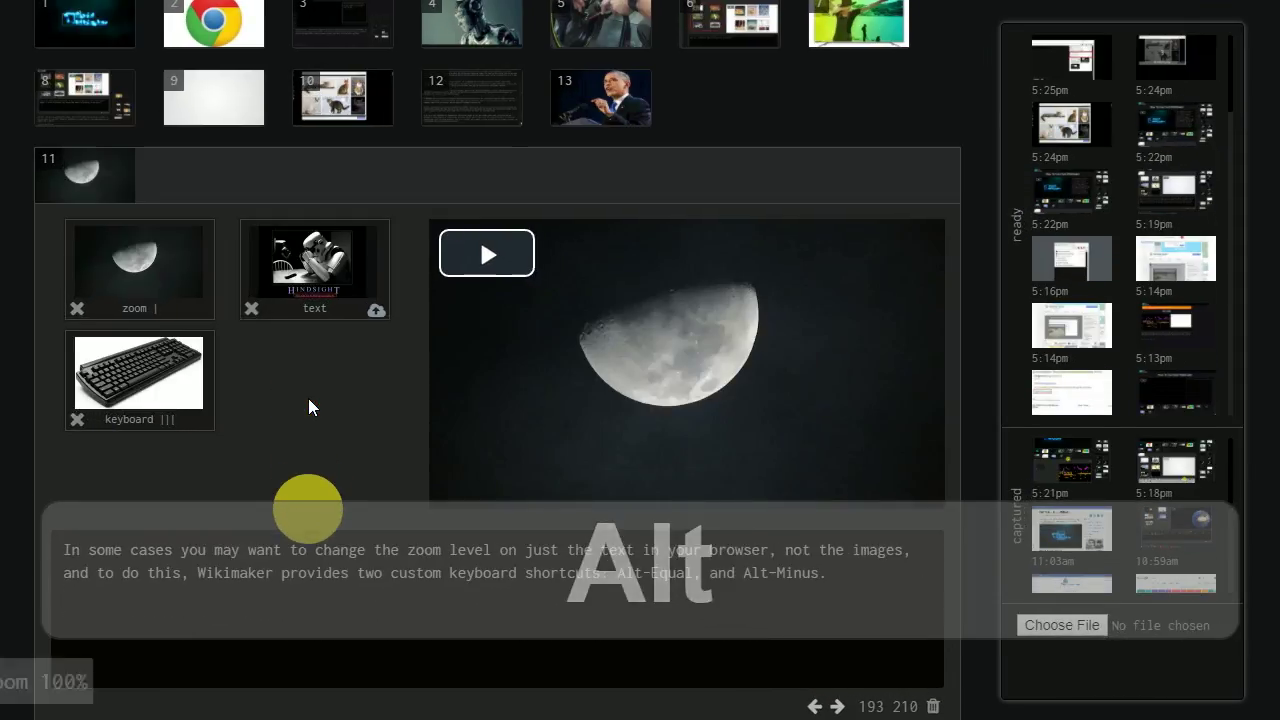
pyautogui.hotkey('alt', '-')
pyautogui.hotkey('alt', '-')
pyautogui.hotkey('alt', '=')
pyautogui.hotkey('alt', '=')
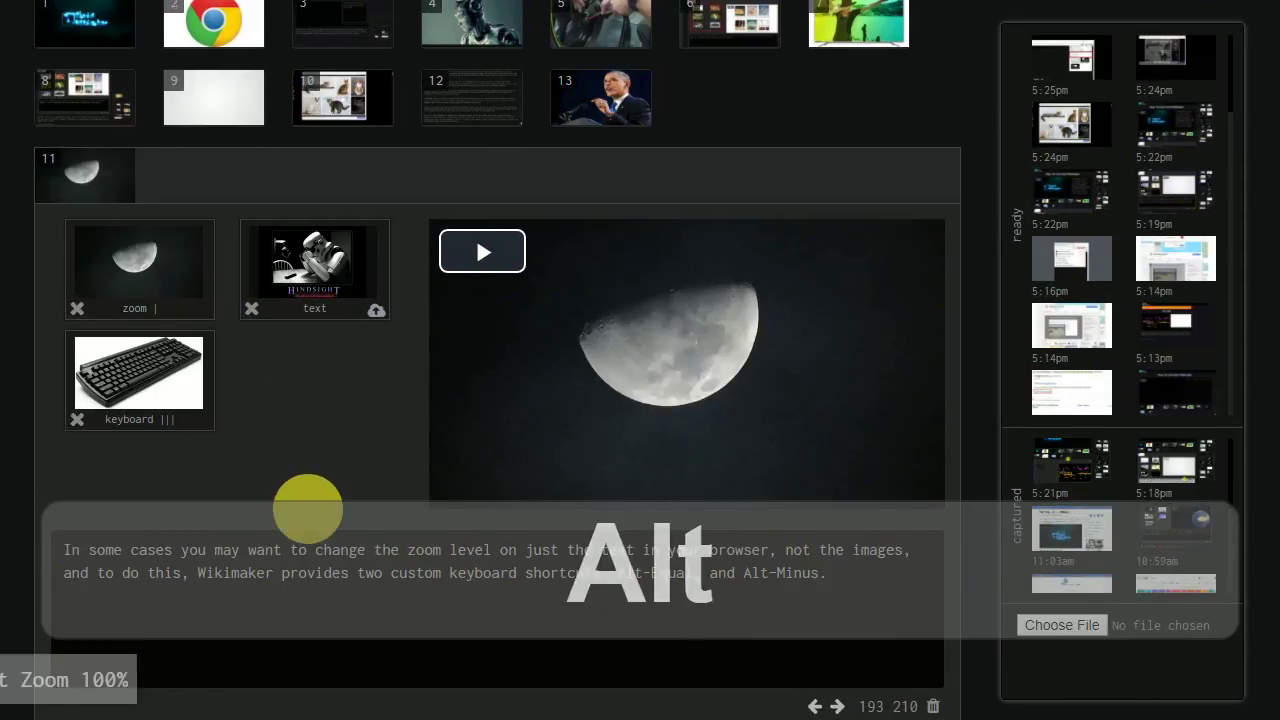
pyautogui.hotkey('alt', '=')
pyautogui.hotkey('alt', '=')
pyautogui.hotkey('alt', '-')
pyautogui.hotkey('alt', '-')
pyautogui.hotkey('alt', '-')
pyautogui.hotkey('alt', '-')
pyautogui.hotkey('alt', '-')
pyautogui.hotkey('alt', '-')
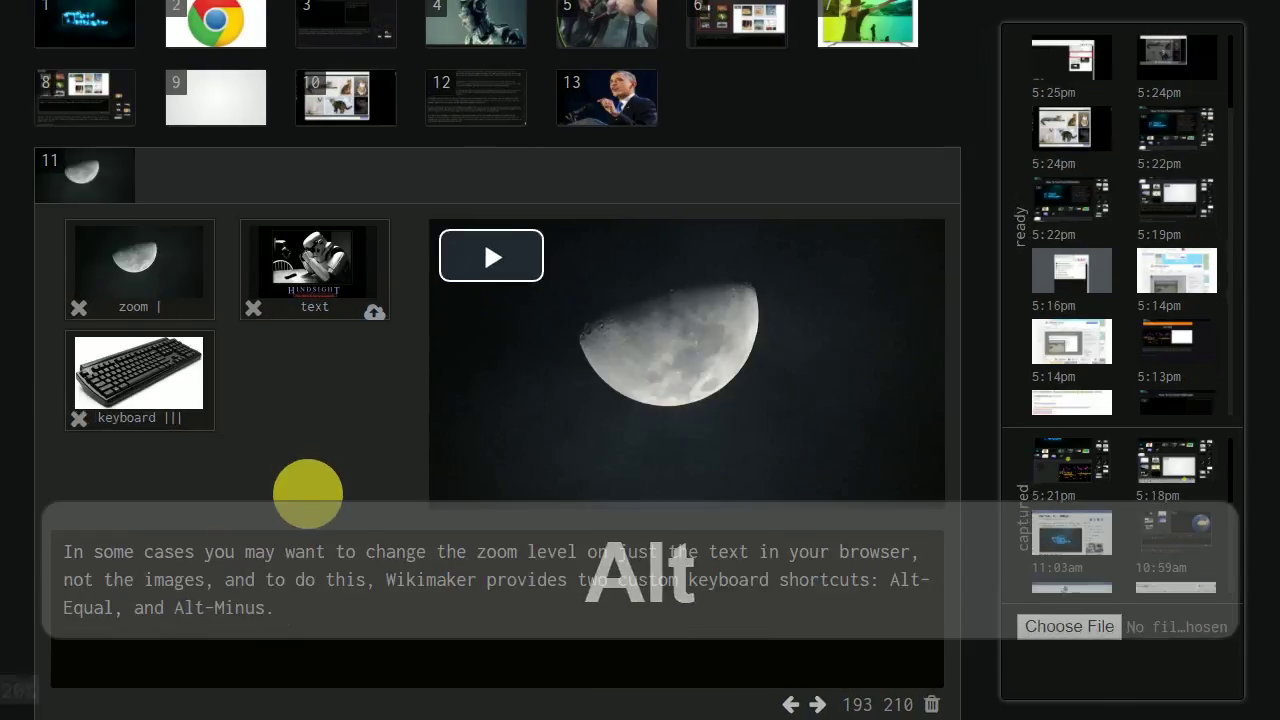
pyautogui.hotkey('alt', '=')
pyautogui.hotkey('alt', '=')
pyautogui.hotkey('alt', '=')
pyautogui.hotkey('alt', '=')
pyautogui.hotkey('alt', '=')
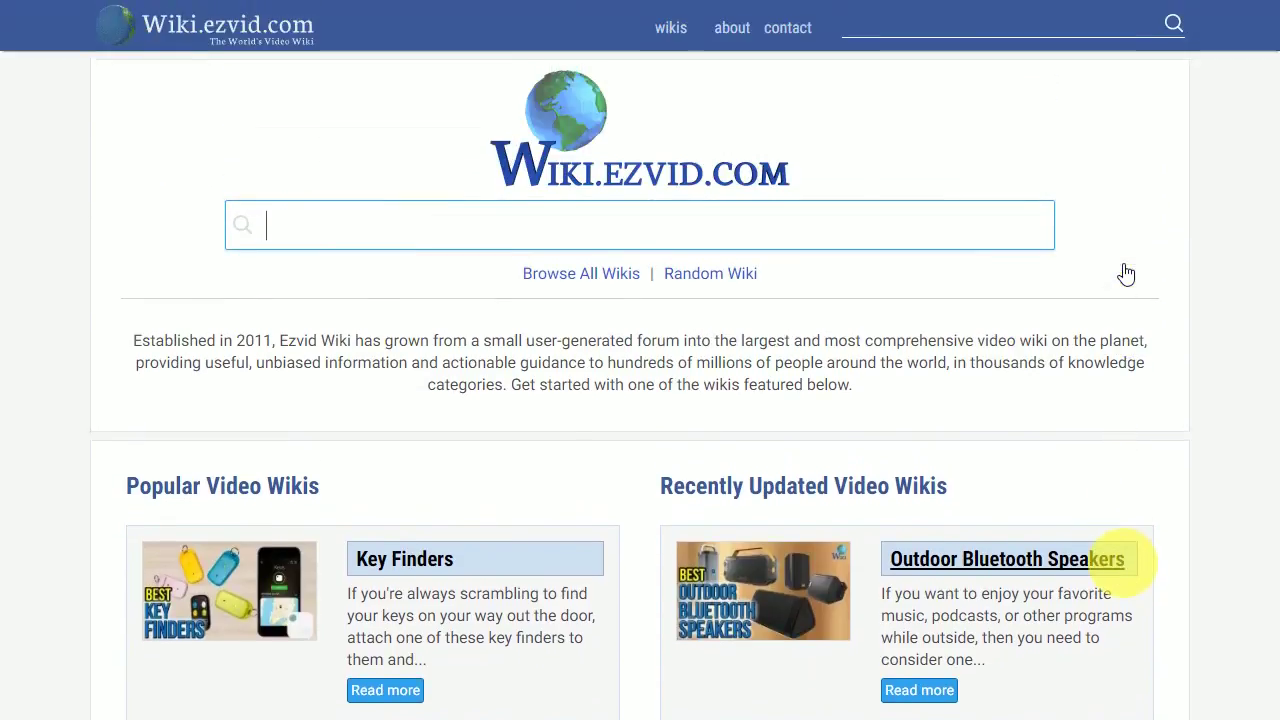
# Scroll to the end of the 788-word wiki to find the 'submit this wiki' prompt
pyautogui.scroll(-4, 1123, 268)
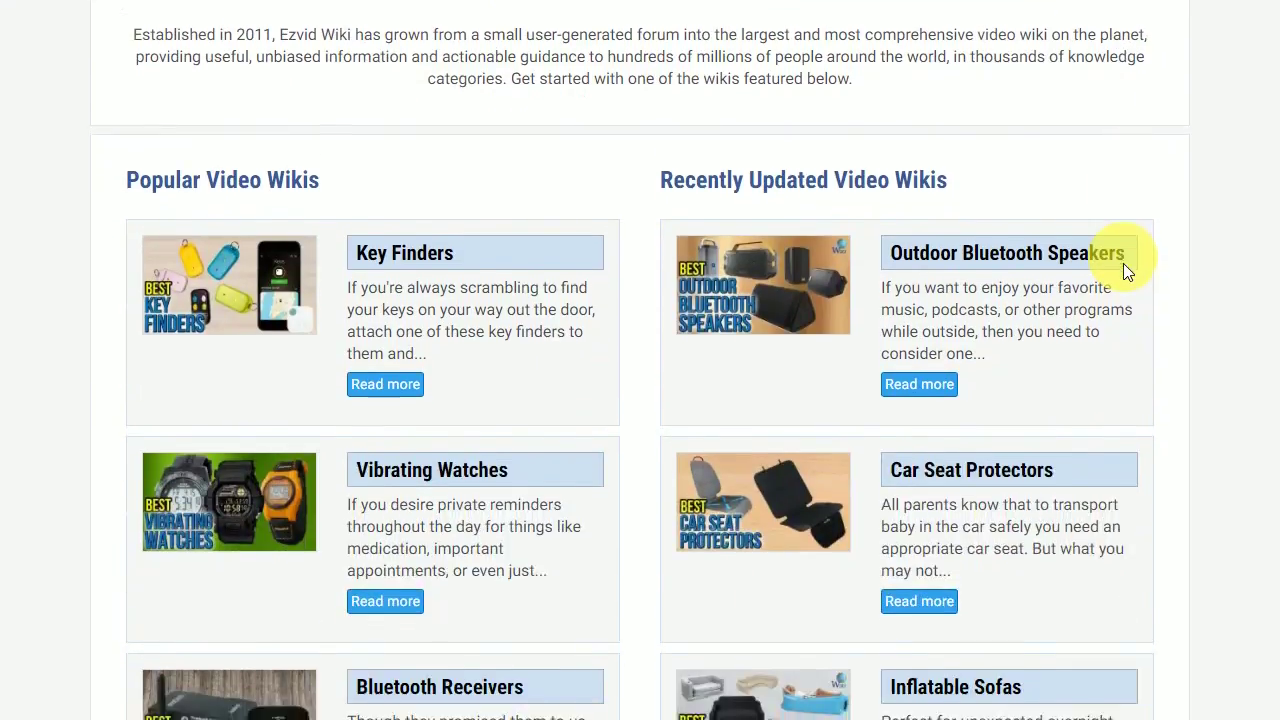
pyautogui.scroll(-5, 1123, 263)
pyautogui.scroll(8, 1123, 268)
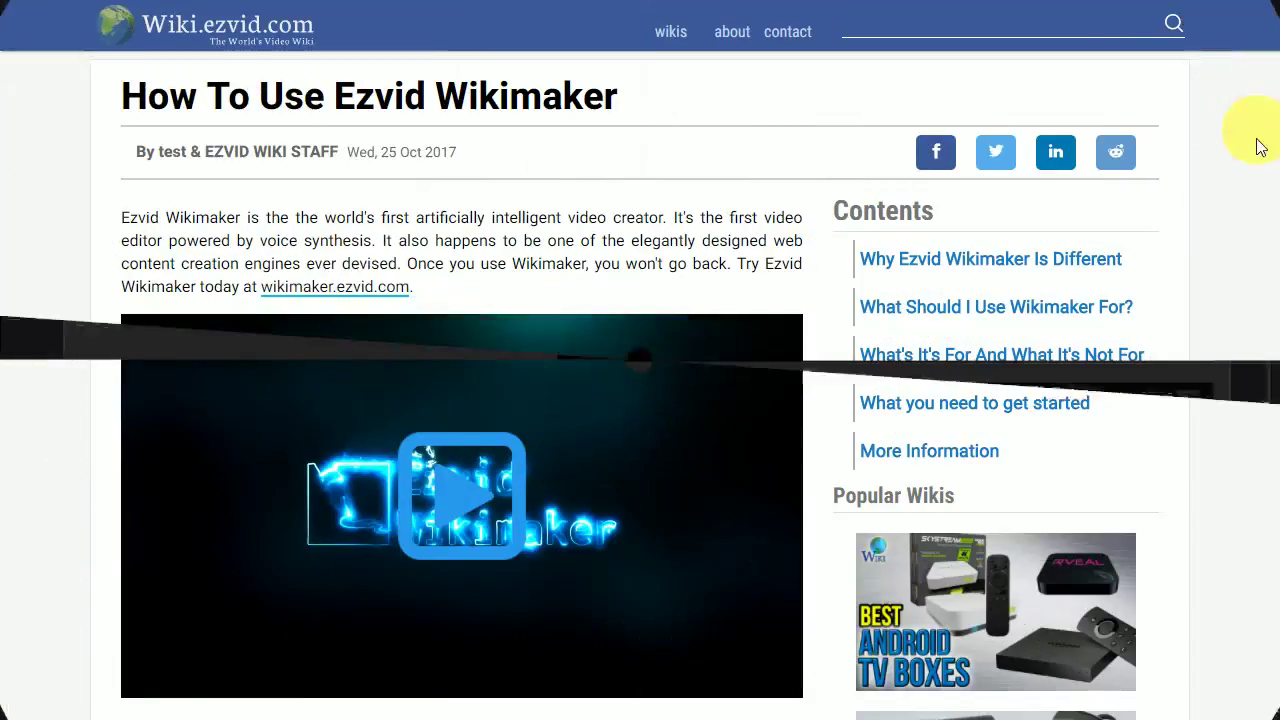
# Scroll through the published article's sections, then back up to its title and video
pyautogui.scroll(-10, 1255, 140)
pyautogui.scroll(-9, 1243, 296)
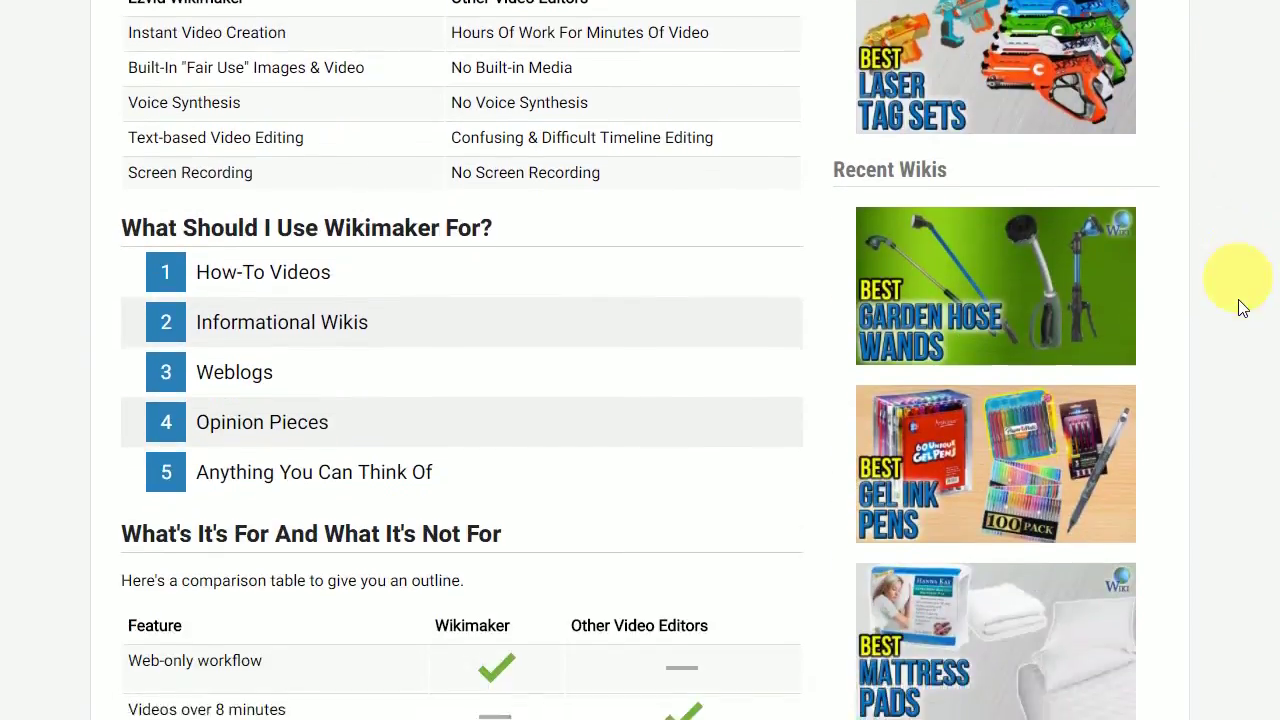
pyautogui.scroll(-3, 1238, 340)
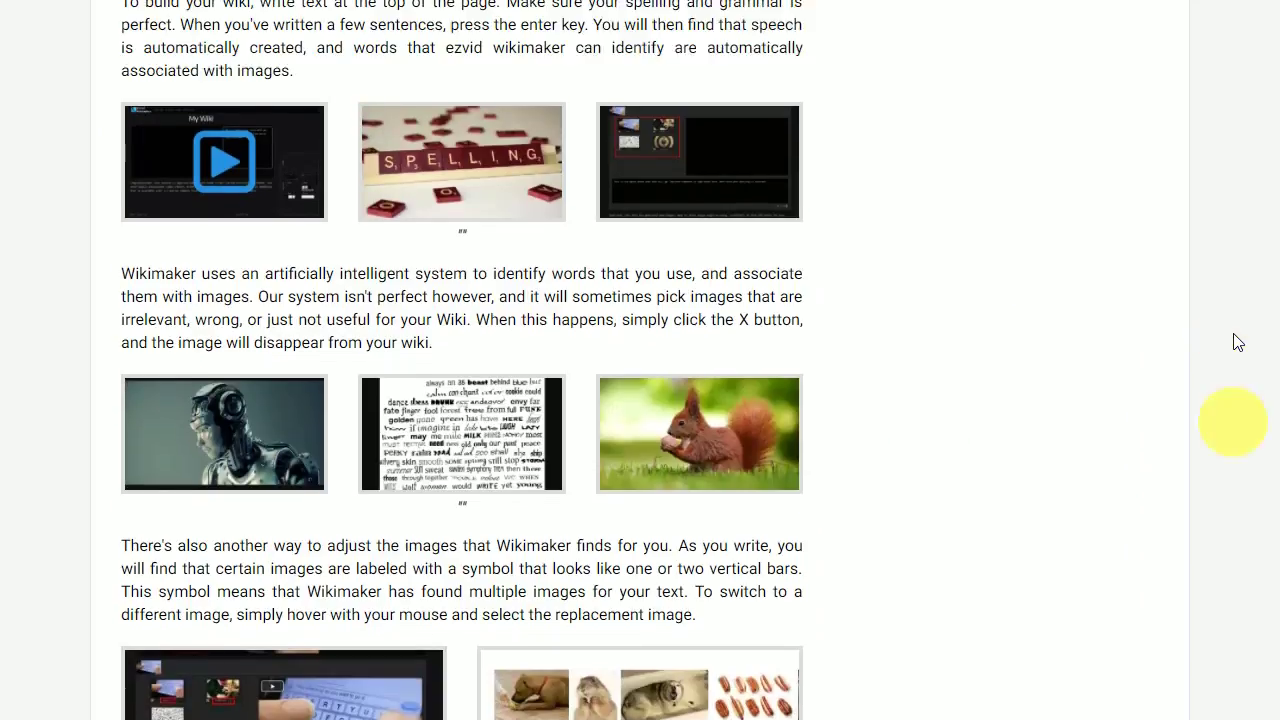
pyautogui.scroll(20, 1236, 342)
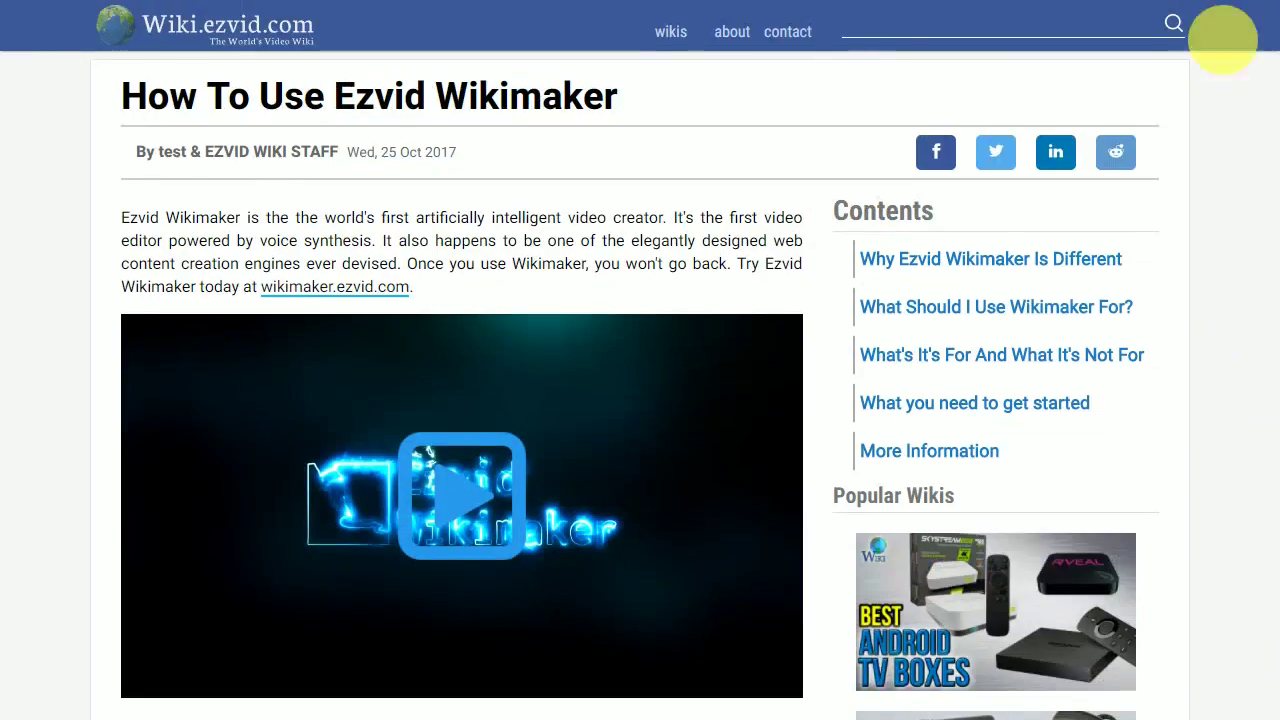